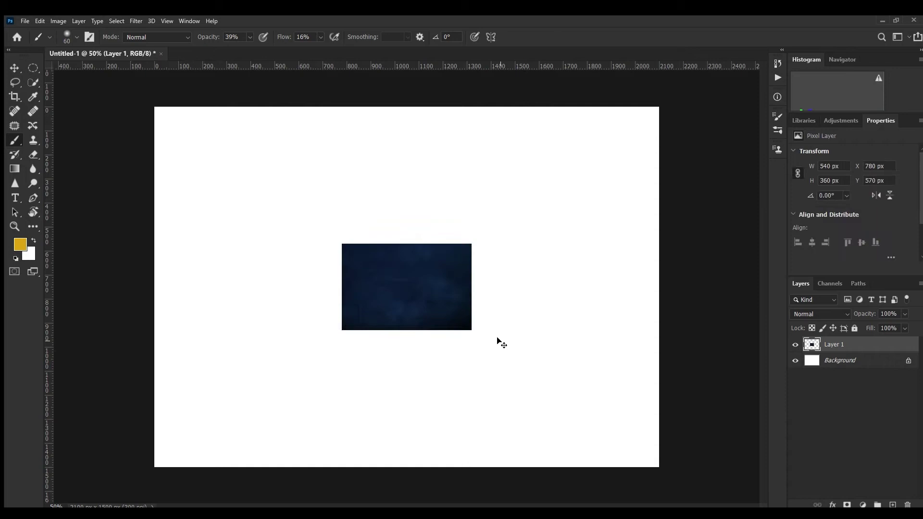
Stretch the dark blue texture to fill the whole canvas
drag(469, 286, 920, 288)
drag(651, 311, 435, 307)
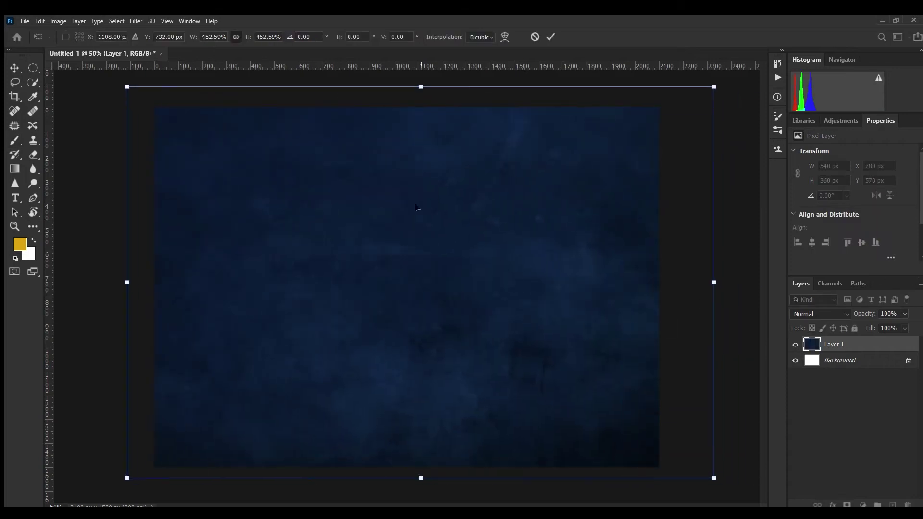
click(551, 36)
key(b)
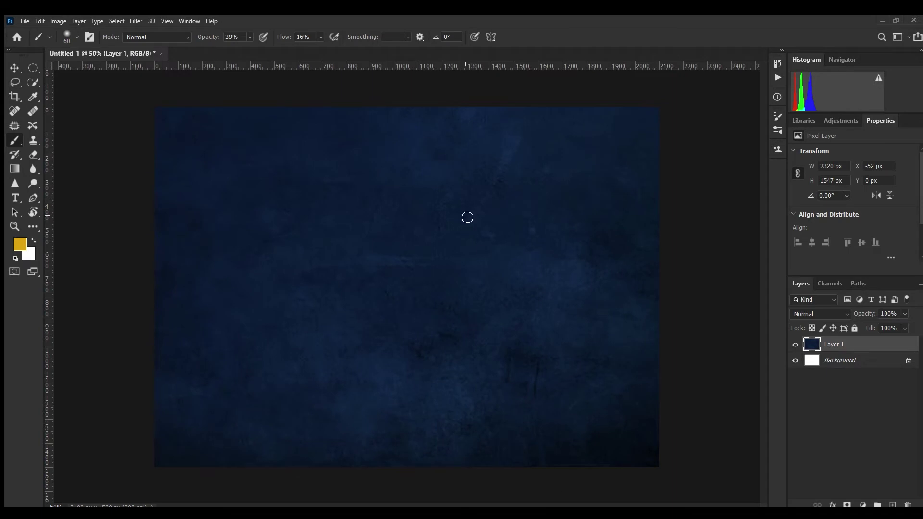
Paste the soldier photo as a new layer and scale it up on the canvas
key(ctrl+v)
key(ctrl+t)
mouse_move(488, 286)
mouse_down()
mouse_move(506, 294)
mouse_move(471, 312)
mouse_up()
click(550, 37)
click(33, 83)
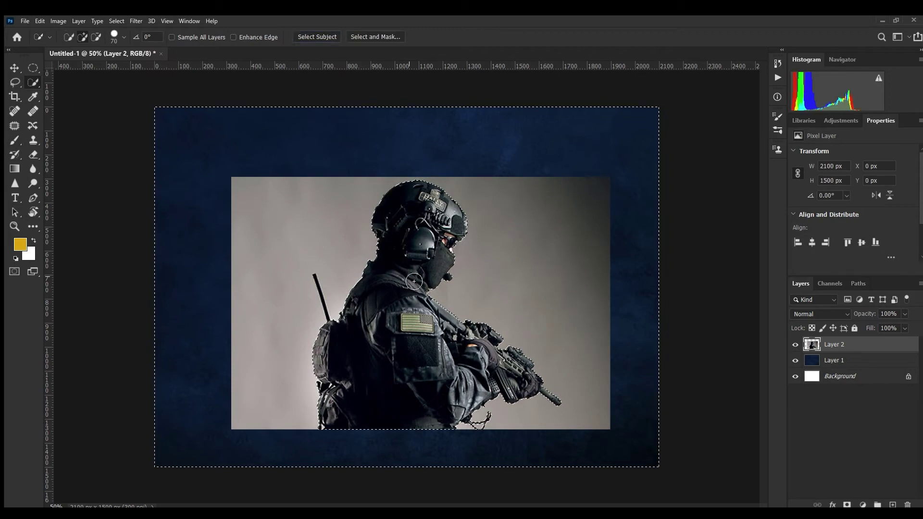
Delete the grey background around the selected soldier, deselect, and compare before and after
key(Delete)
key(ctrl+d)
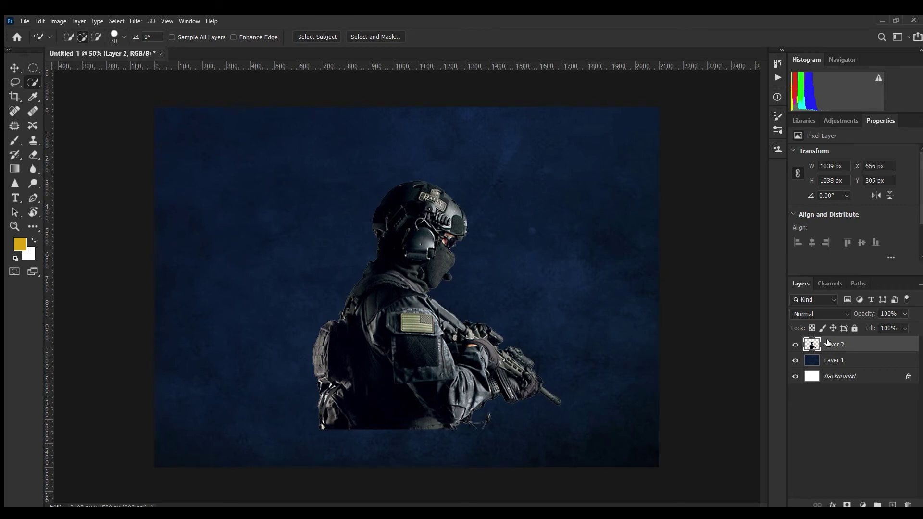
key(h)
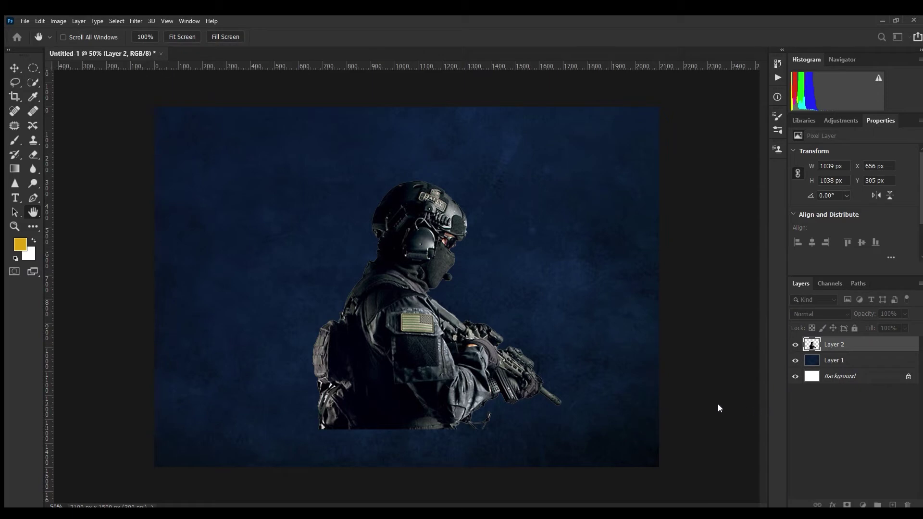
key(ctrl+comma)
key(ctrl+comma)
key(w)
key(v)
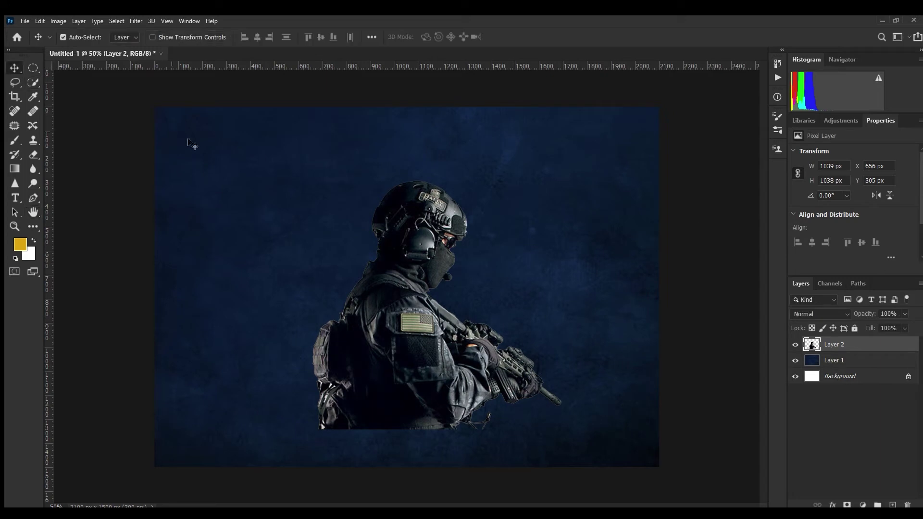
click(537, 267)
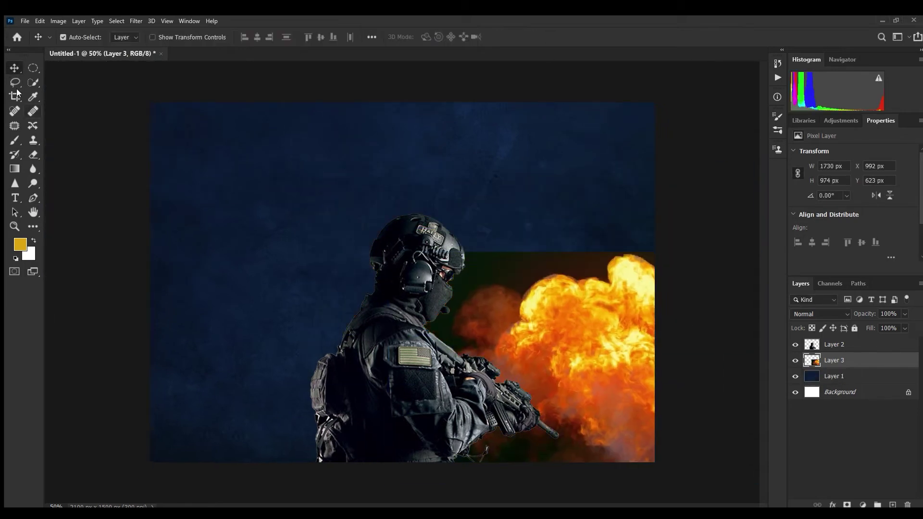
Mask the explosion layer to its quick-selected fire area
key(w)
drag(490, 302, 553, 336)
click(847, 505)
Soften the explosion mask in Select and Mask, then duplicate it onto the left side
key(ctrl+alt+r)
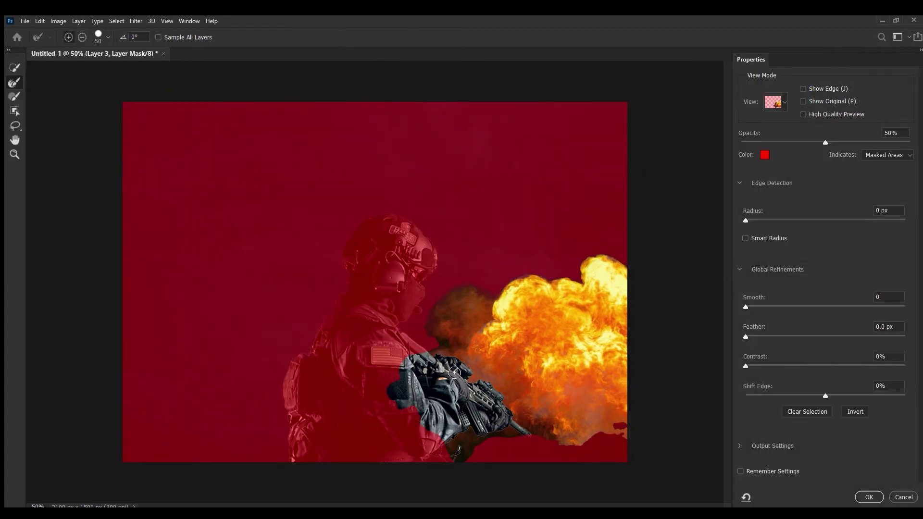
click(869, 496)
key(ctrl+alt+r)
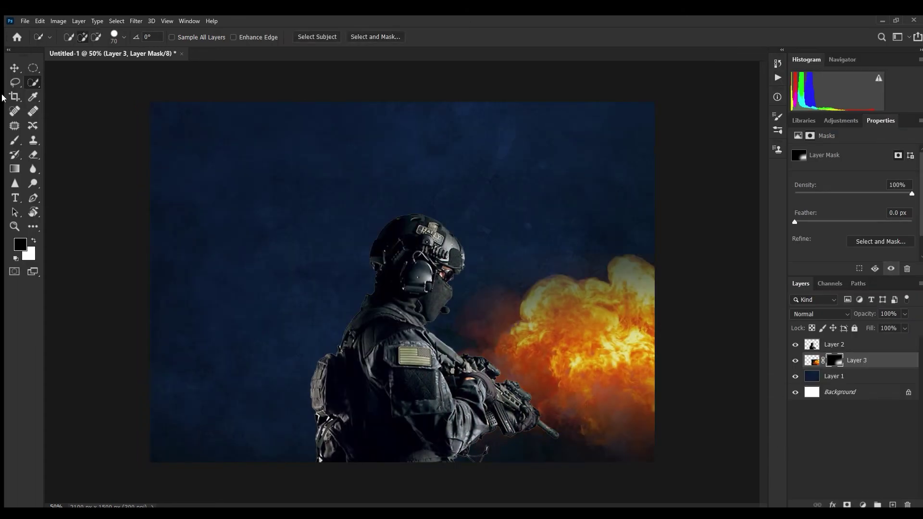
key(v)
drag(628, 392, 223, 359)
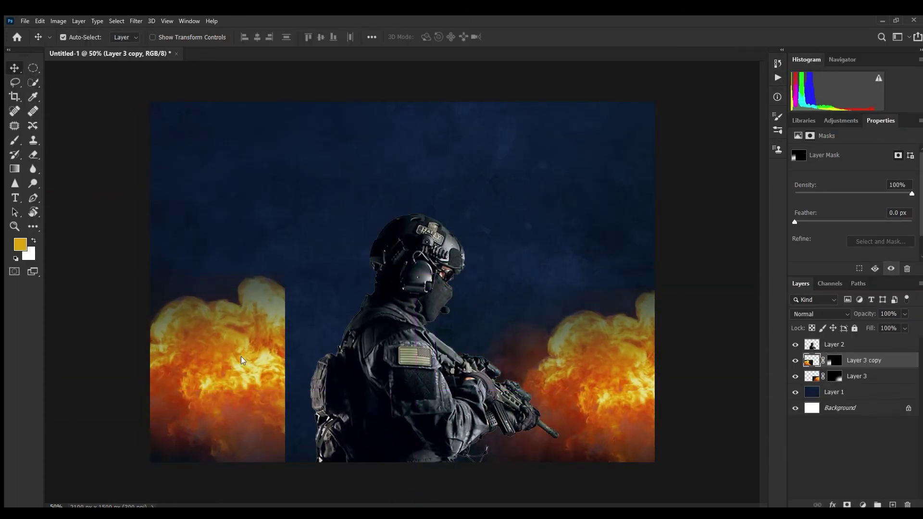
Move the explosion copy to the top-left and nudge the soldier left and down
key(ctrl+t)
drag(280, 337, 183, 148)
click(550, 37)
mouse_move(437, 414)
mouse_down()
mouse_move(415, 416)
mouse_move(403, 432)
mouse_move(405, 397)
mouse_move(405, 415)
mouse_up()
Paint black on the explosion copy's mask with an 800 px brush at 100% opacity and flow
click(864, 360)
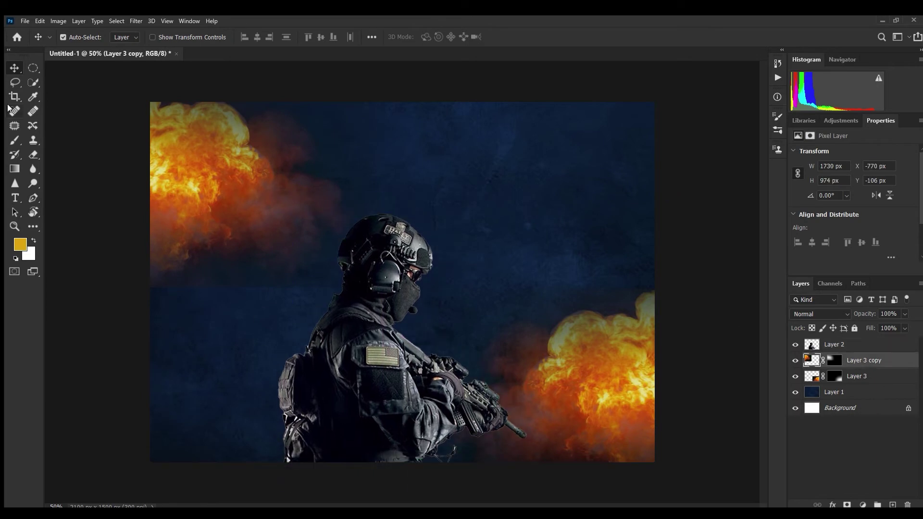
key(b)
click(834, 359)
key(d)
key(bracketright)
key(bracketright)
key(bracketright)
key(0)
key(shift+0)
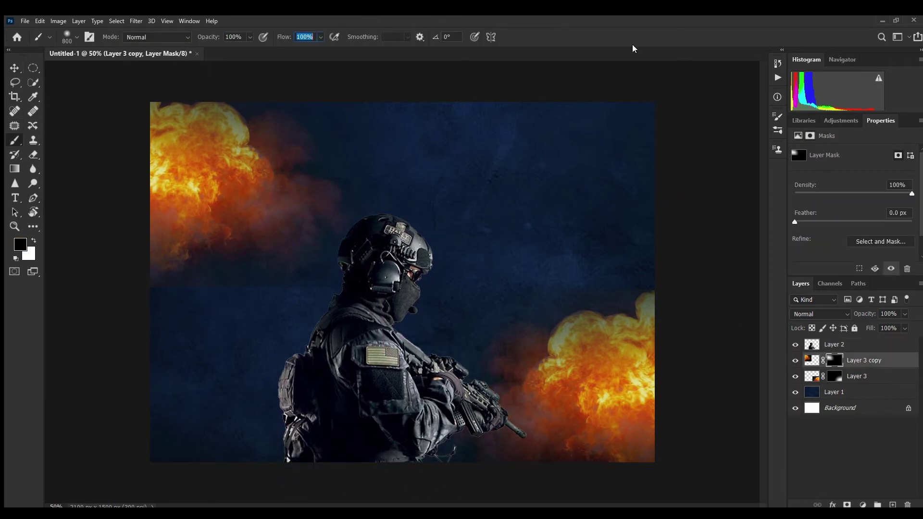
key(v)
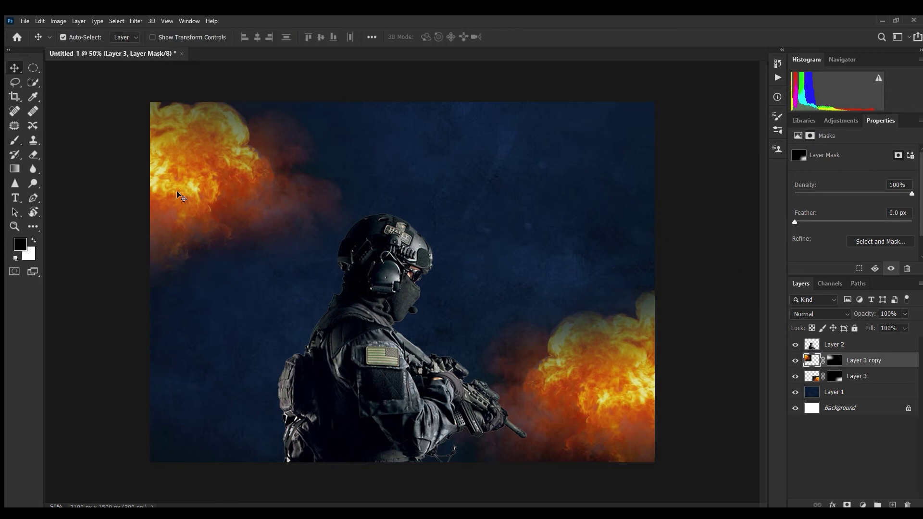
click(811, 360)
Add a Color Balance clipped to Layer 3, pushing the smoke's midtones toward green and blue
drag(840, 176, 877, 174)
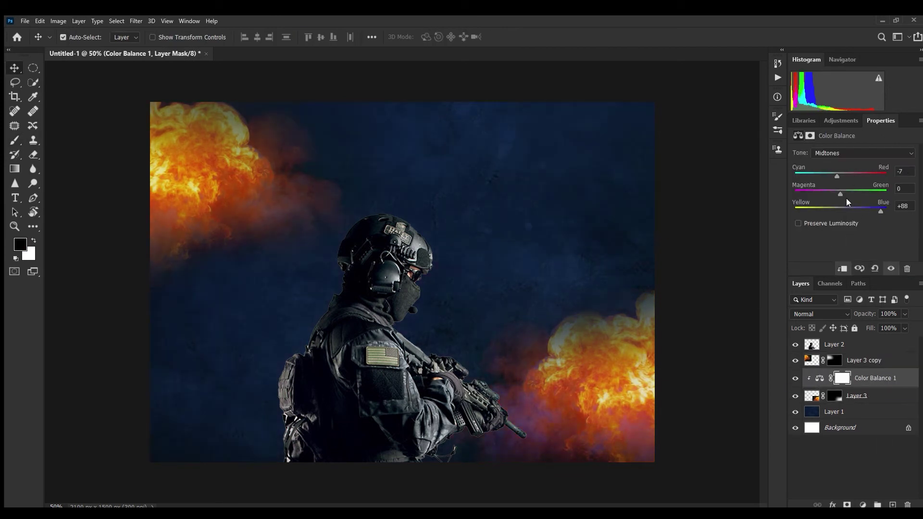
click(818, 378)
drag(822, 211, 900, 211)
drag(840, 194, 869, 194)
Try a clipped colourised Hue/Saturation on the smoke, then delete it
click(863, 504)
click(842, 268)
click(849, 251)
mouse_move(809, 194)
mouse_down()
mouse_move(864, 195)
mouse_move(887, 213)
mouse_move(863, 237)
mouse_move(820, 216)
mouse_up()
click(795, 377)
click(795, 397)
key(Delete)
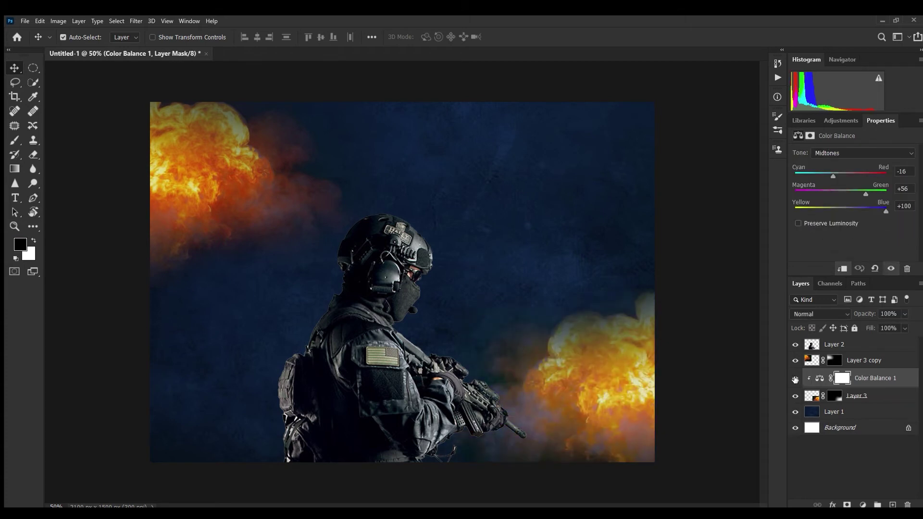
Add a Brightness/Contrast layer above the soldier with Brightness -10 and Contrast 54
click(841, 362)
click(840, 344)
click(862, 505)
mouse_move(841, 192)
mouse_down()
mouse_move(817, 192)
mouse_move(884, 180)
mouse_move(850, 182)
mouse_move(884, 204)
mouse_up()
click(841, 364)
click(865, 346)
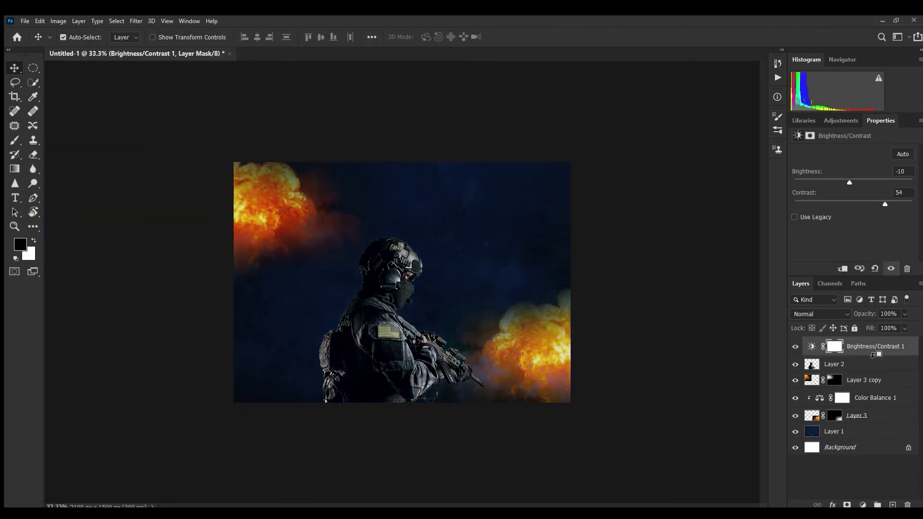
Add a clipped colorize Hue/Saturation (Hue 31, Saturation 100, Lightness +12) with black-filled mask
click(842, 268)
click(849, 251)
drag(795, 195, 801, 194)
mouse_move(859, 213)
mouse_down()
mouse_move(903, 236)
mouse_move(854, 237)
mouse_up()
drag(801, 195, 807, 195)
mouse_move(865, 345)
mouse_down()
mouse_move(843, 370)
mouse_move(865, 372)
mouse_up()
key(ctrl+i)
Zoom in on the helmet and size the brush, undoing a stray stroke on the brightness mask
key(ctrl+plus)
key(ctrl+plus)
key(ctrl+plus)
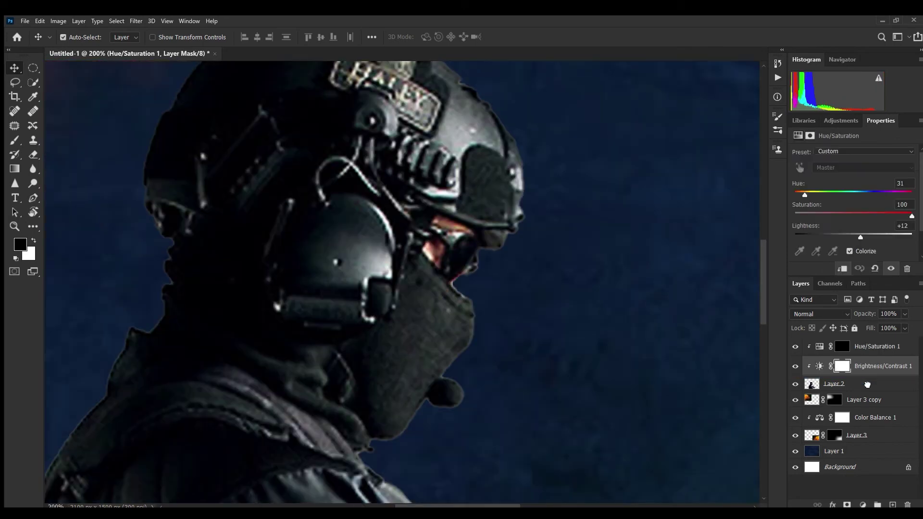
scroll(597, 346, down, 6)
scroll(546, 309, up, 5)
scroll(355, 216, up, 2)
key(b)
key(bracketleft)
key(bracketleft)
key(bracketleft)
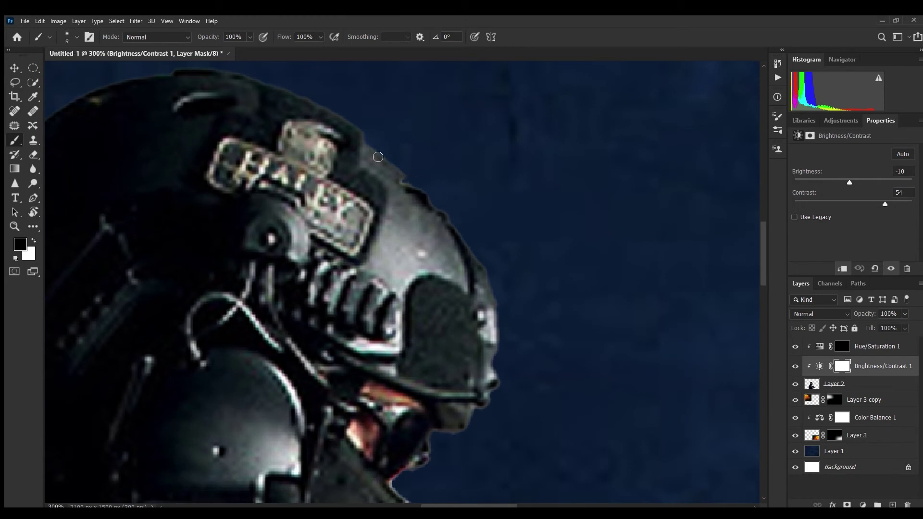
scroll(377, 158, down, 4)
scroll(378, 158, up, 1)
key(bracketright)
key(bracketright)
key(bracketright)
click(723, 489)
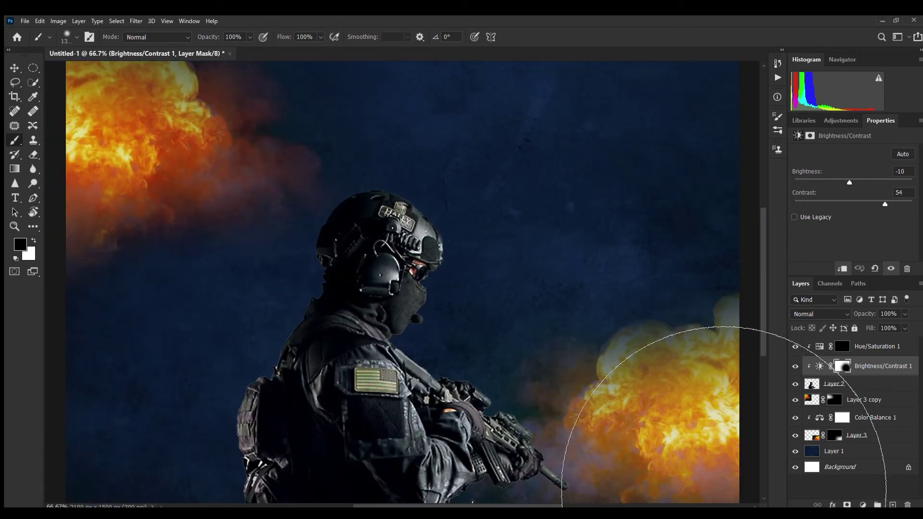
key(ctrl+z)
click(874, 346)
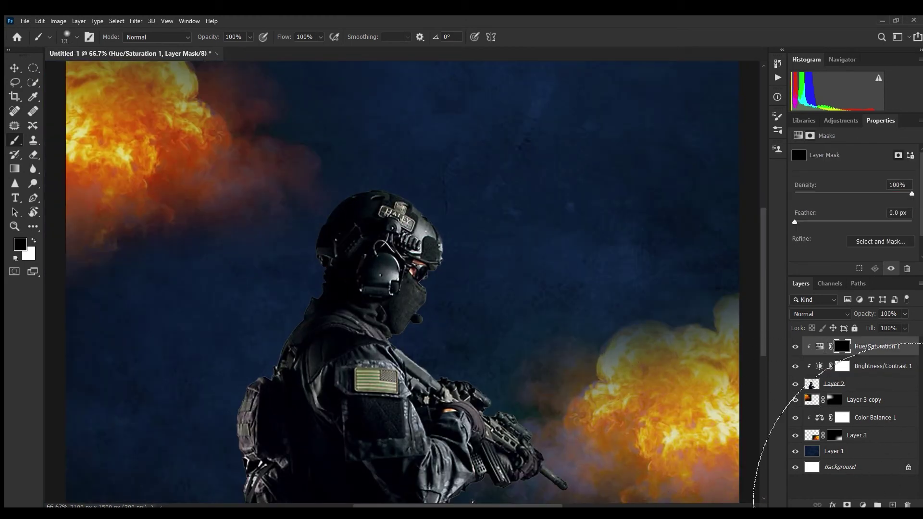
Paint soft orange glow over the lower-right explosion area with a low-opacity white brush
key(x)
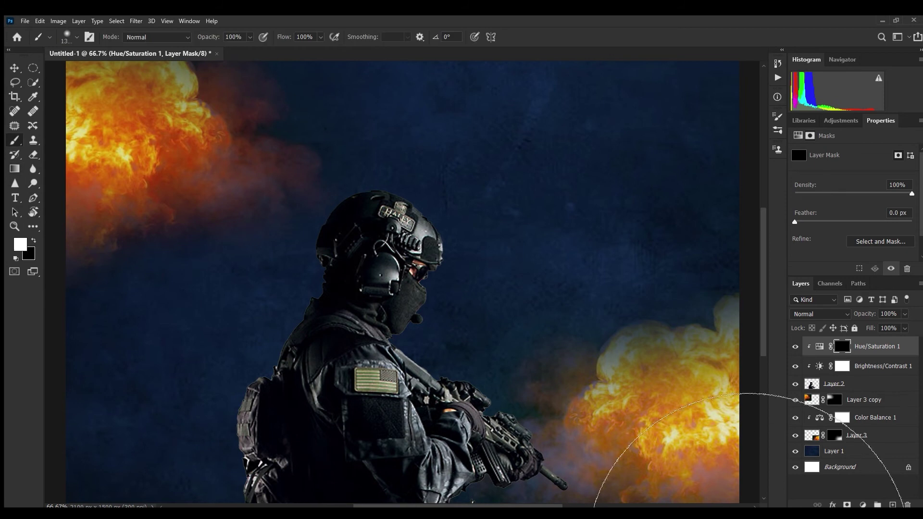
alt+click(798, 356)
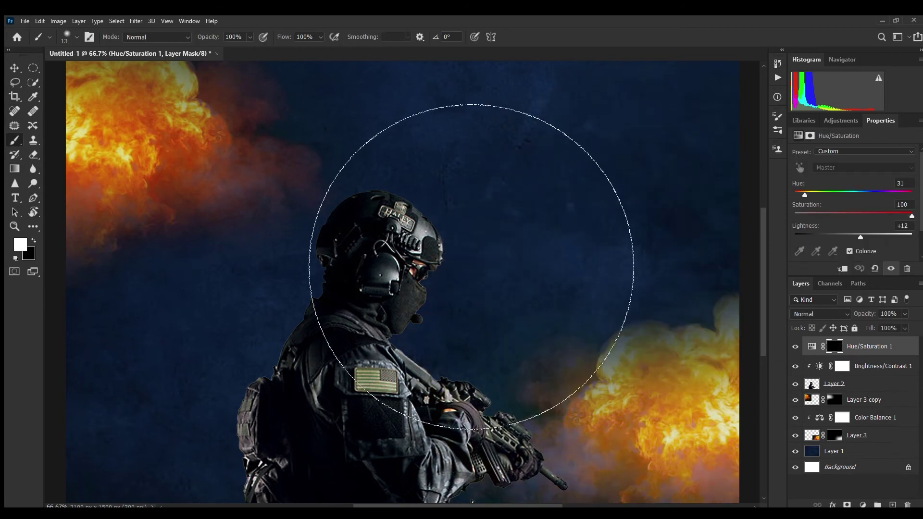
key(7)
key(5)
drag(612, 370, 697, 456)
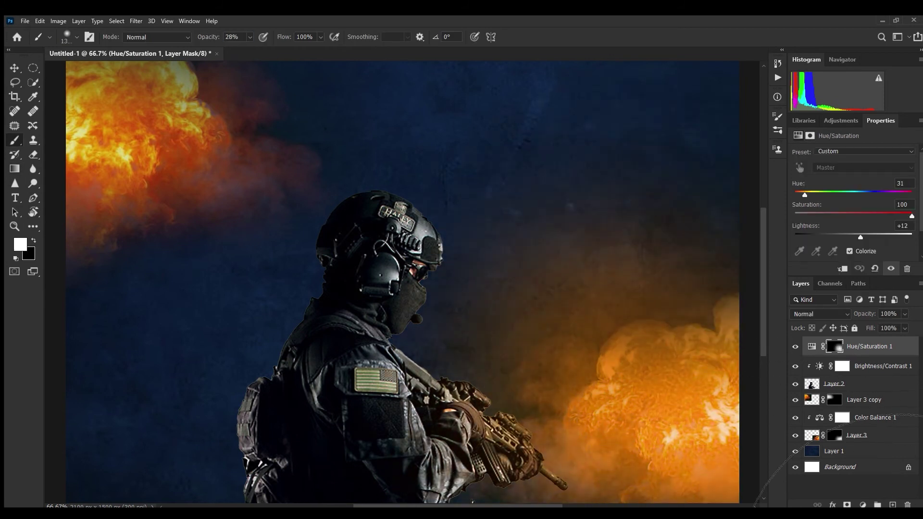
key(bracketleft)
key(bracketleft)
key(bracketleft)
key(0)
Paint orange rim glow along the helmet and face edges with a small brush
key(ctrl+plus)
key(ctrl+plus)
drag(461, 180, 482, 309)
key(ctrl+z)
key(x)
key(ctrl+plus)
key(ctrl+plus)
drag(459, 247, 387, 159)
key(bracketleft)
key(bracketleft)
key(bracketleft)
key(ctrl+plus)
mouse_move(556, 355)
mouse_down()
mouse_move(498, 420)
mouse_move(425, 420)
mouse_move(405, 437)
mouse_move(414, 367)
mouse_move(437, 383)
mouse_up()
scroll(476, 413, down, 2)
key(bracketleft)
key(bracketleft)
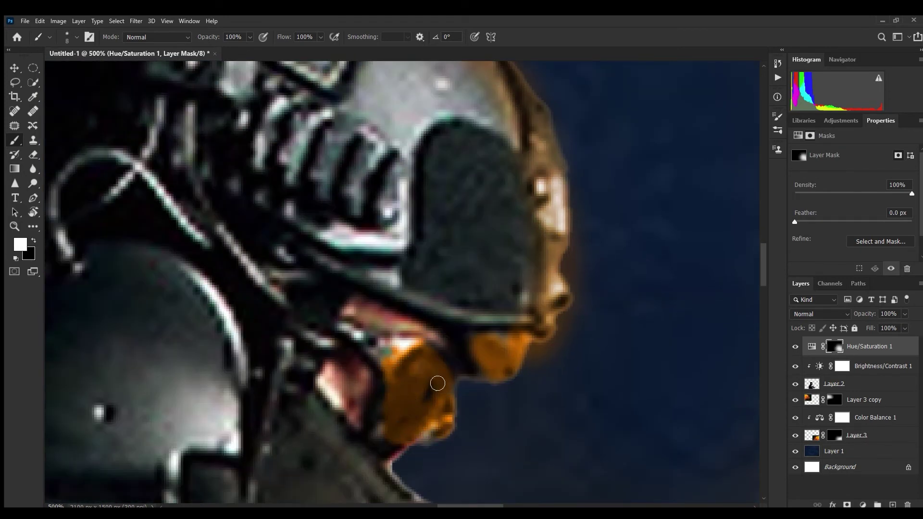
Check the whole image, then set a 25 px white brush at 77% opacity
key(x)
key(bracketright)
key(bracketright)
key(bracketright)
key(bracketright)
key(bracketright)
key(bracketright)
key(ctrl+0)
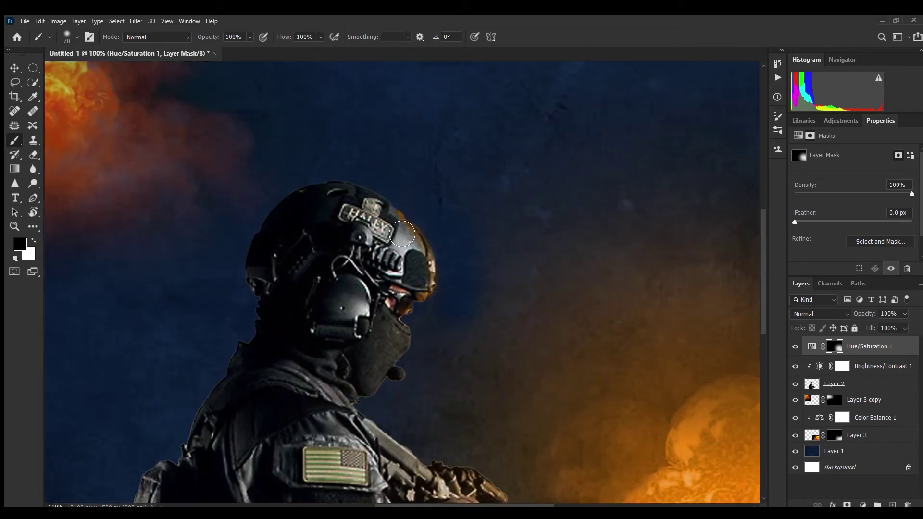
key(ctrl+plus)
key(ctrl+plus)
key(ctrl+plus)
key(bracketleft)
key(bracketleft)
key(bracketleft)
key(x)
key(bracketleft)
key(bracketleft)
key(bracketleft)
key(7)
key(7)
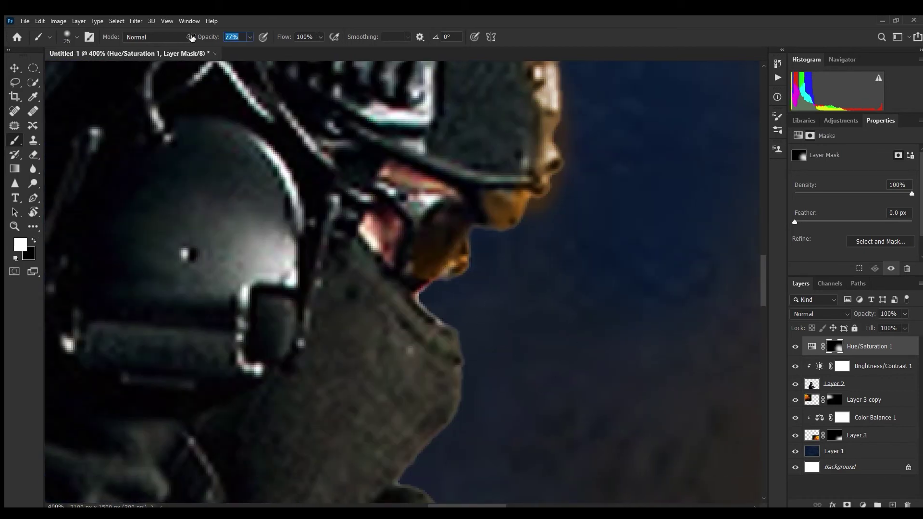
Paint orange glow down the soldier's neck and lower outline, then zoom out to review
mouse_move(414, 299)
mouse_down()
mouse_move(457, 385)
mouse_move(447, 442)
mouse_up()
scroll(449, 350, down, 3)
scroll(449, 350, down, 1)
mouse_move(447, 384)
mouse_down()
mouse_move(431, 436)
mouse_move(376, 446)
mouse_move(339, 481)
mouse_up()
scroll(339, 480, down, 3)
drag(350, 350, 281, 413)
scroll(281, 413, down, 4)
mouse_move(222, 395)
mouse_down()
mouse_move(232, 381)
mouse_move(228, 413)
mouse_up()
key(ctrl+minus)
key(ctrl+minus)
key(ctrl+minus)
key(ctrl+minus)
key(ctrl+minus)
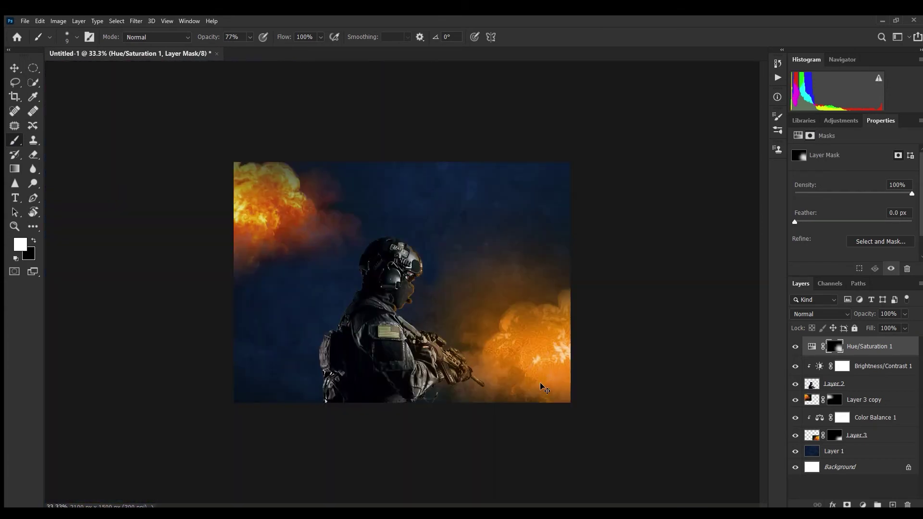
key(ctrl+plus)
key(ctrl+plus)
key(ctrl+plus)
key(ctrl+minus)
key(ctrl+minus)
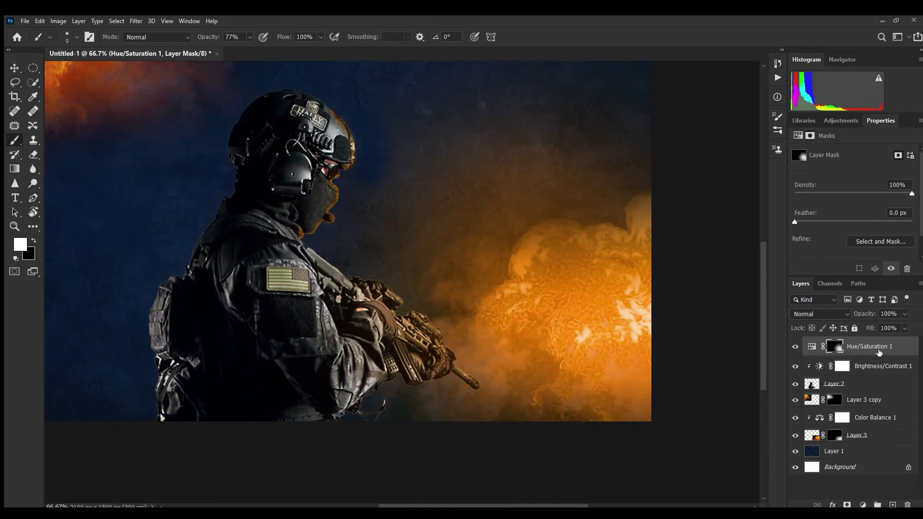
Paint white on the Hue/Saturation mask to run the orange glow along the rifle's edge
click(811, 346)
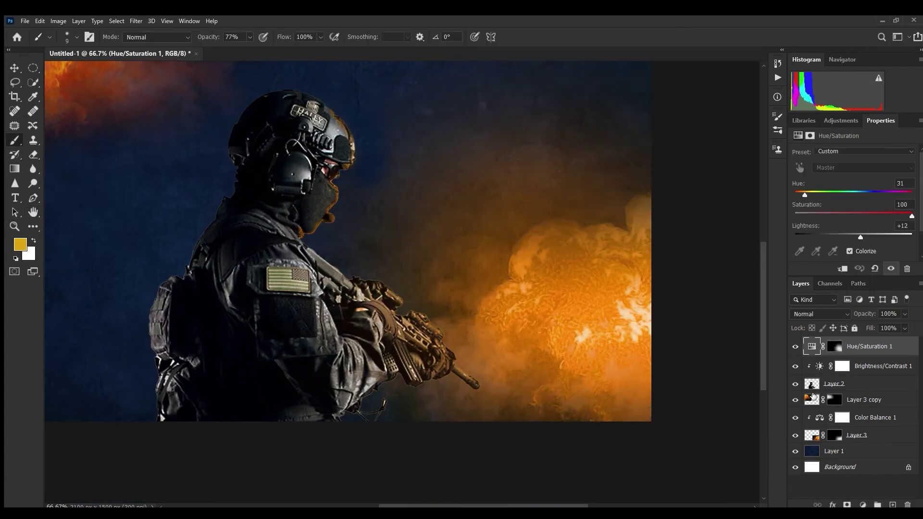
click(812, 387)
key(h)
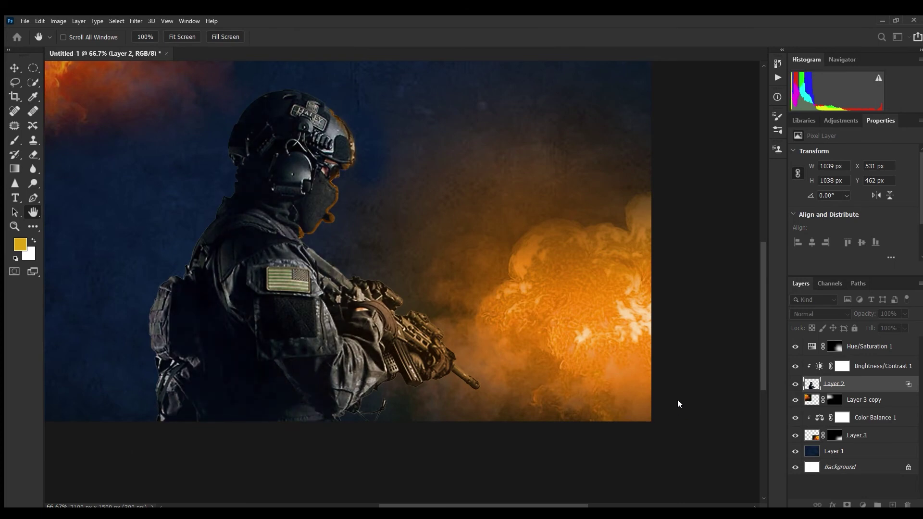
key(b)
scroll(552, 325, down, 2)
scroll(320, 297, up, 5)
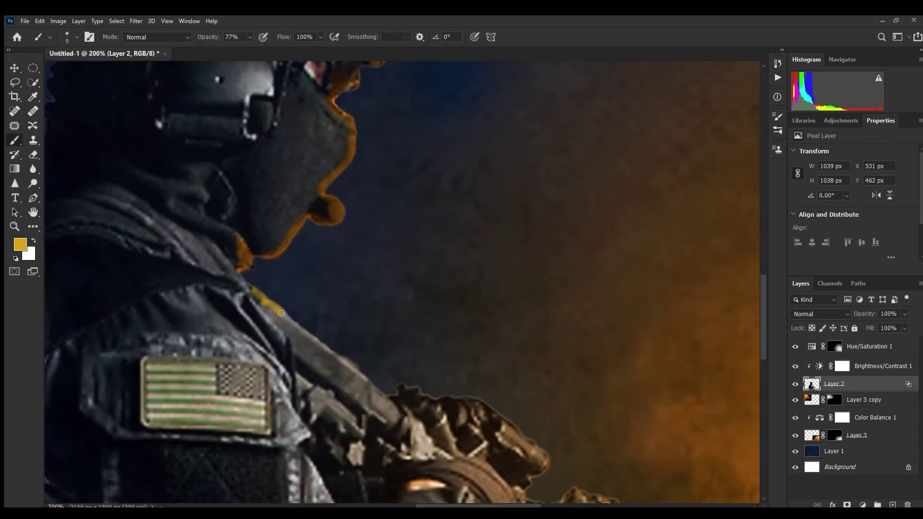
key(alt+period)
scroll(275, 210, up, 2)
drag(377, 210, 586, 379)
scroll(586, 380, up, 1)
scroll(480, 375, down, 2)
mouse_move(504, 466)
mouse_down()
mouse_move(423, 302)
mouse_move(321, 241)
mouse_up()
Add orange glow to the rifle barrel and paint black to remove it from part of the barrel
scroll(399, 332, down, 3)
scroll(400, 332, up, 3)
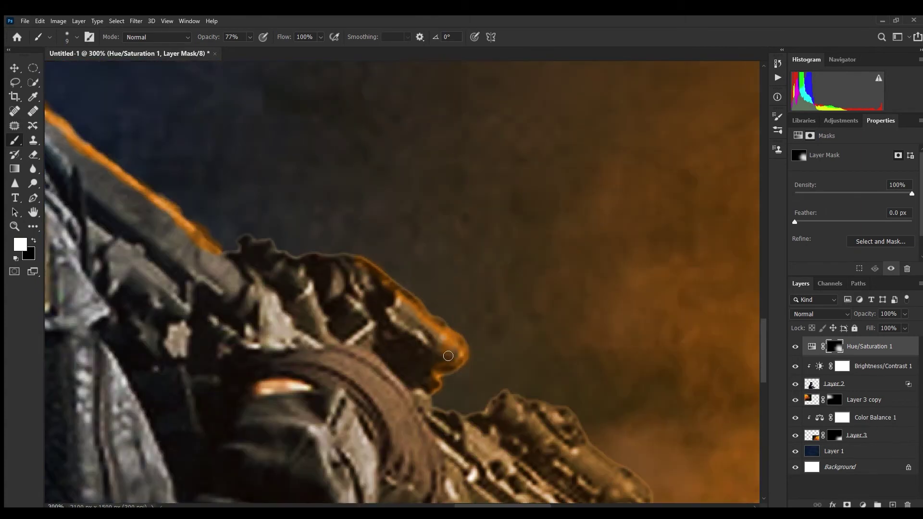
scroll(229, 255, down, 2)
scroll(456, 380, up, 2)
drag(449, 367, 462, 393)
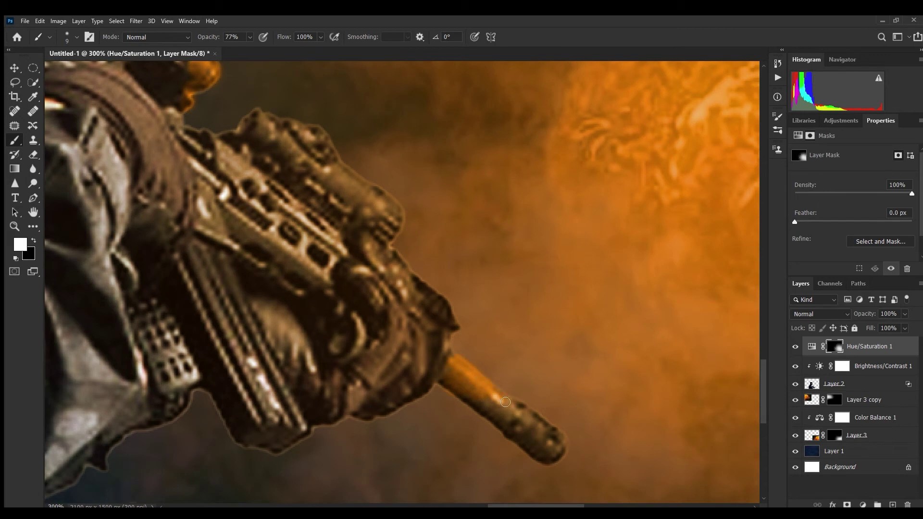
click(33, 241)
drag(385, 399, 481, 502)
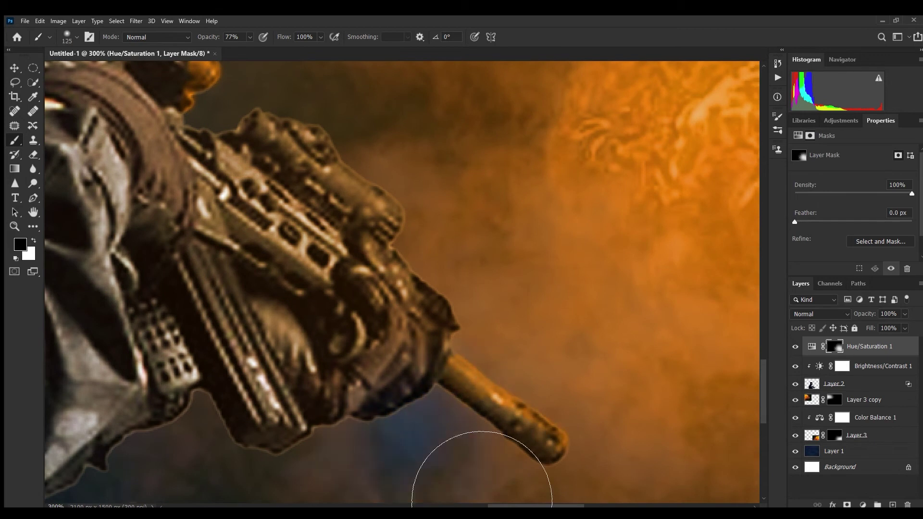
key(ctrl+z)
key(bracketleft)
key(bracketleft)
key(bracketleft)
mouse_move(469, 398)
mouse_down()
mouse_move(578, 466)
mouse_move(543, 476)
mouse_up()
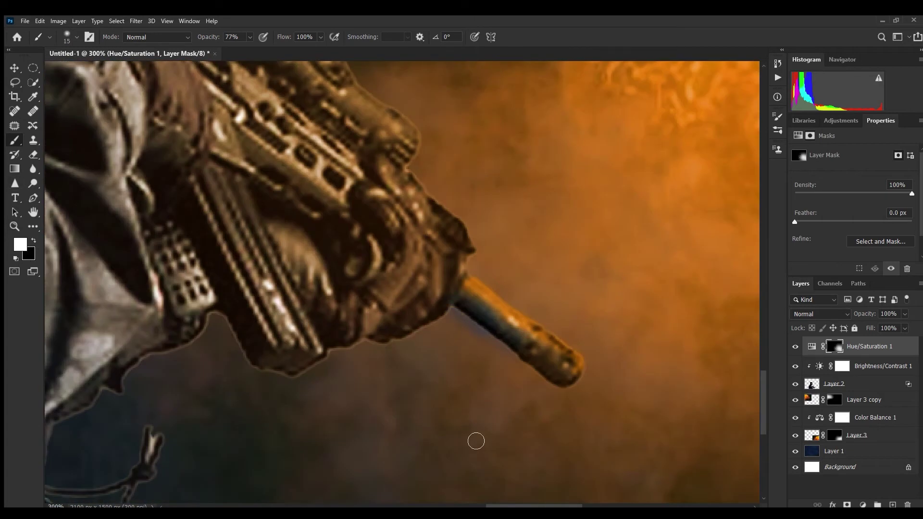
Drop brush opacity to 1% and lower flow, shrinking the brush to 30 for the chin edge
key(shift+0)
key(shift+1)
key(0)
key(1)
key(bracketleft)
key(bracketleft)
key(bracketleft)
key(ctrl+minus)
key(ctrl+minus)
key(ctrl+minus)
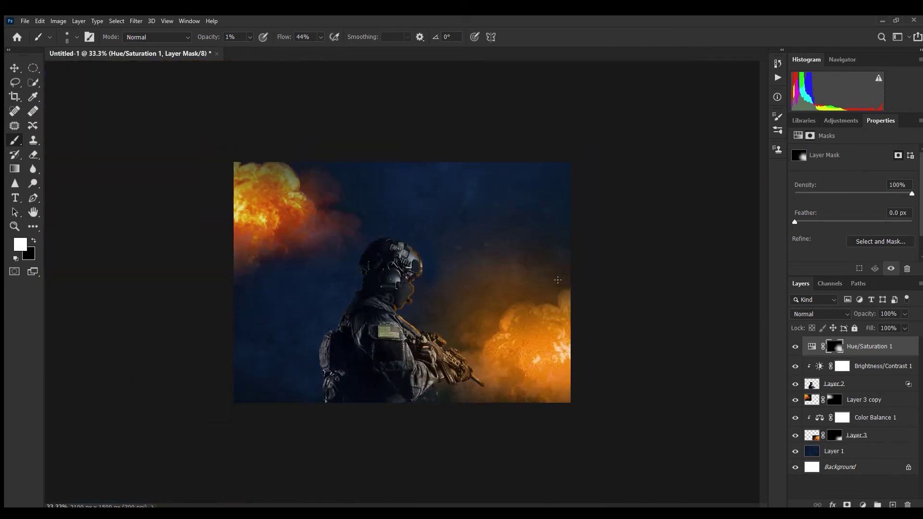
key(ctrl+plus)
key(ctrl+plus)
key(ctrl+plus)
key(ctrl+plus)
key(x)
key(x)
key(bracketleft)
key(bracketleft)
key(bracketleft)
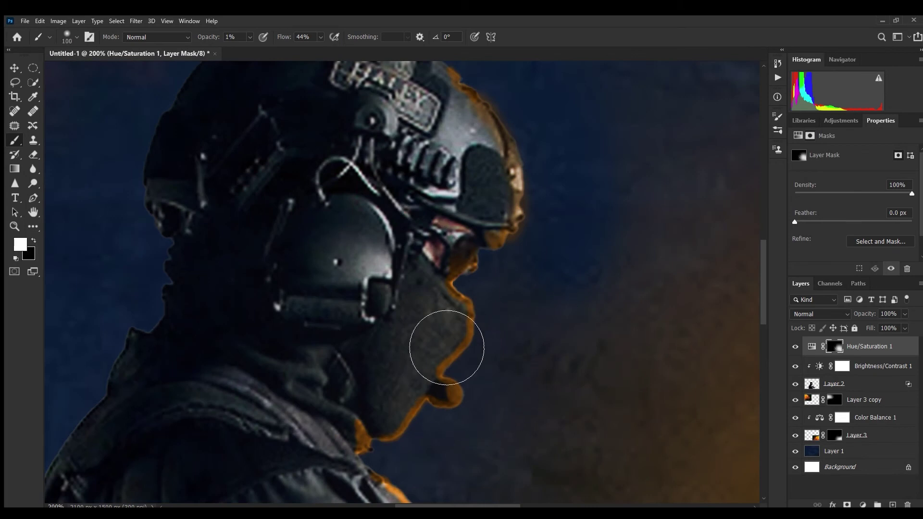
key(x)
key(ctrl+minus)
key(ctrl+minus)
key(ctrl+minus)
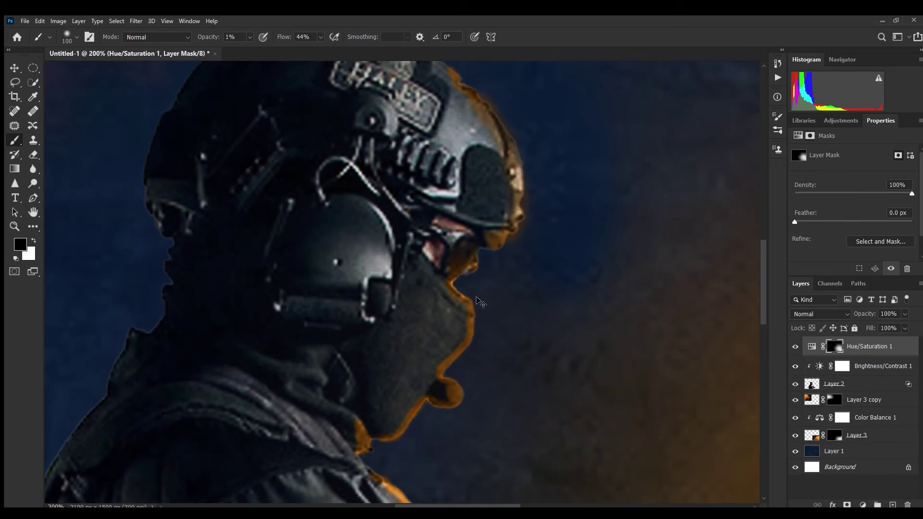
key(ctrl+plus)
key(ctrl+plus)
key(ctrl+plus)
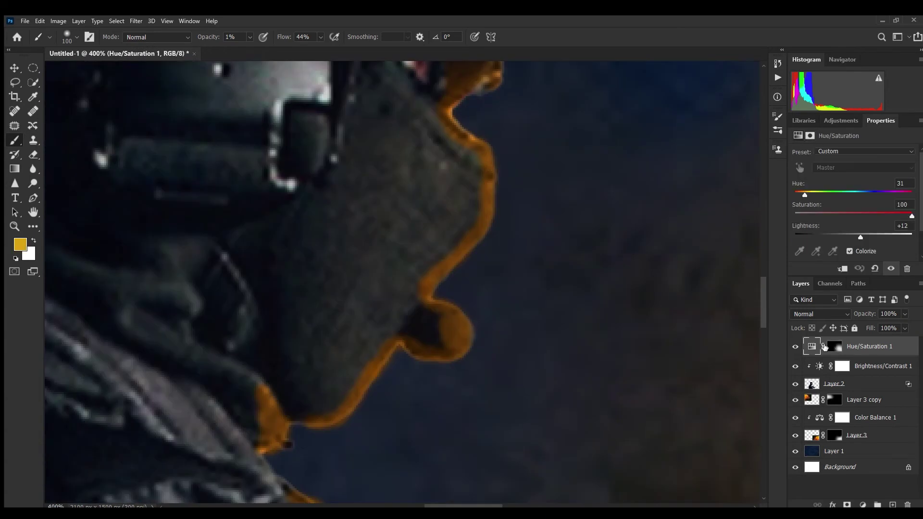
key(bracketleft)
key(bracketleft)
key(bracketleft)
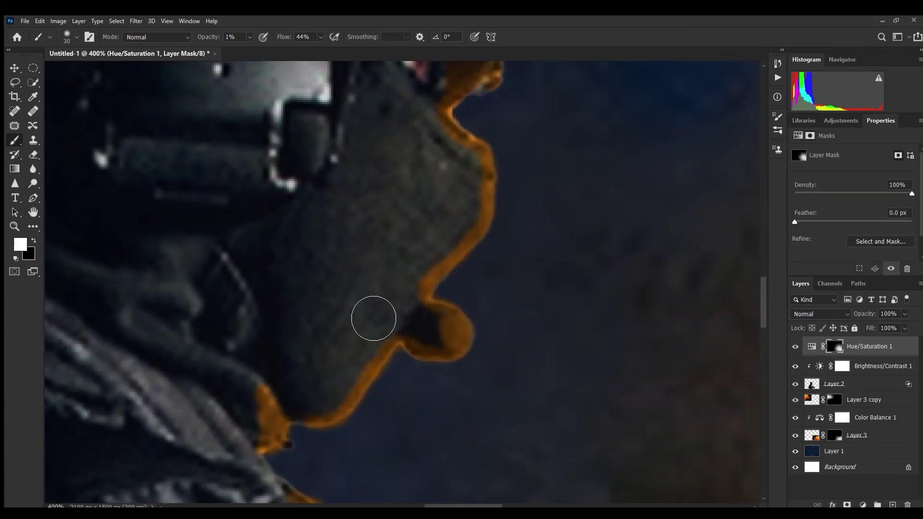
Clip the Hue/Saturation adjustment to the soldier layer and target its layer mask
click(812, 346)
key(ctrl+minus)
key(ctrl+minus)
key(ctrl+minus)
alt+click(826, 357)
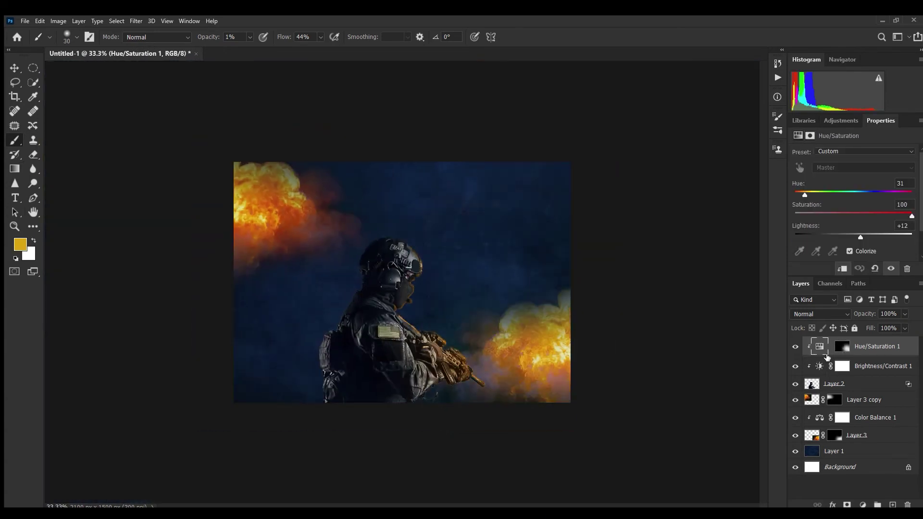
click(841, 346)
key(ctrl+plus)
key(ctrl+plus)
key(ctrl+plus)
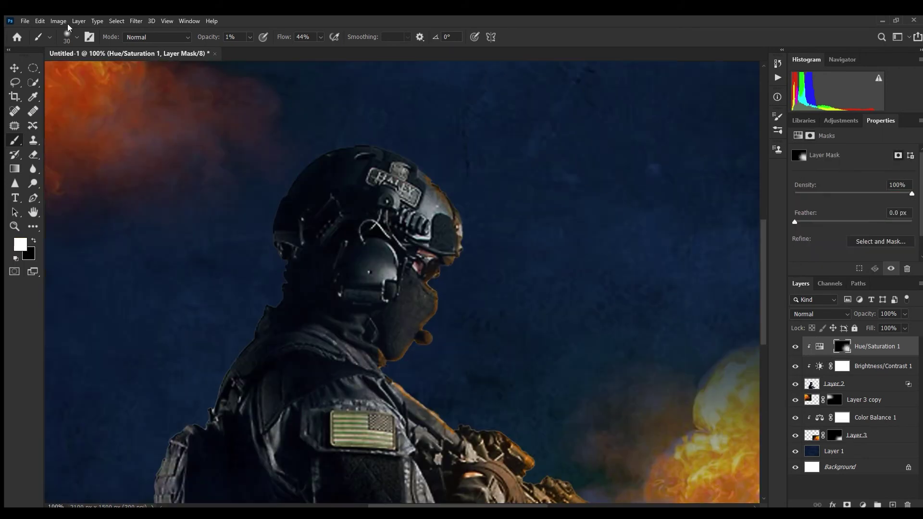
With brush flow back at 100%, remove the orange tint from the shoulder strap
drag(561, 390, 323, 184)
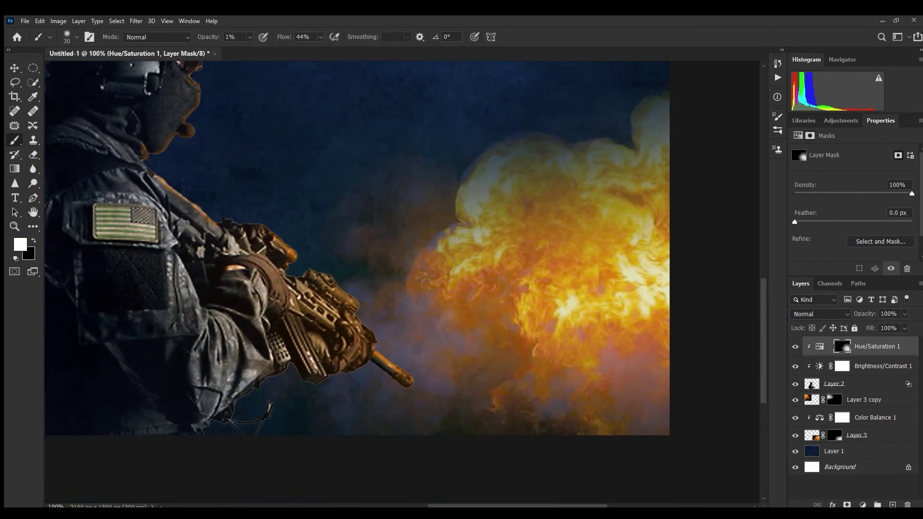
key(shift+0)
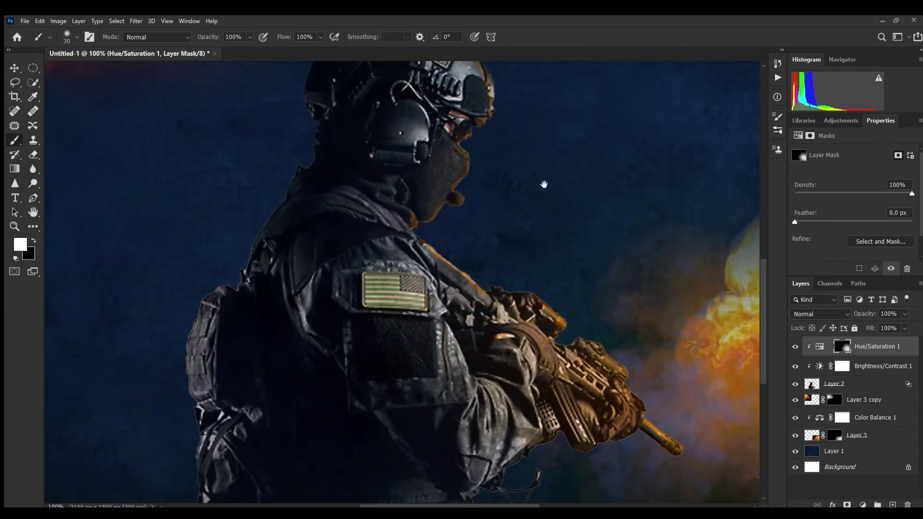
key(ctrl+plus)
key(ctrl+plus)
key(ctrl+plus)
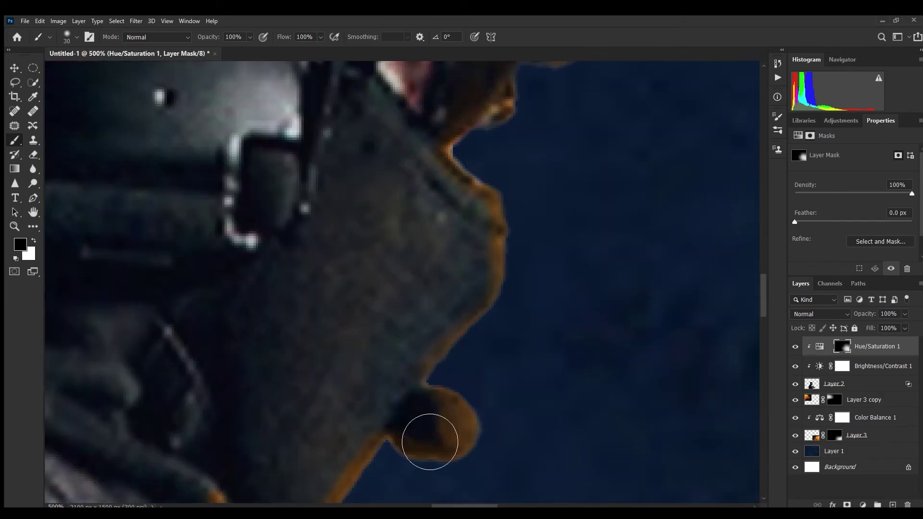
scroll(317, 432, down, 1)
scroll(269, 313, down, 4)
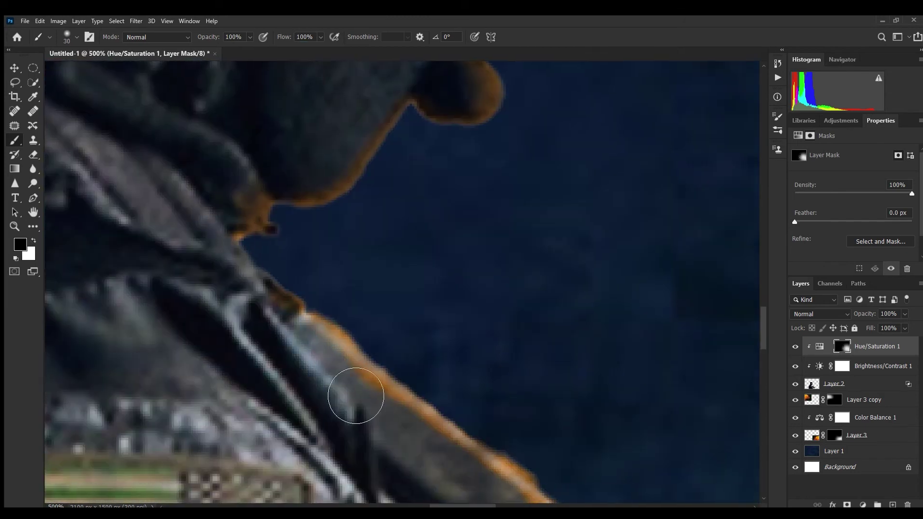
scroll(354, 395, down, 3)
key(ctrl+minus)
key(ctrl+minus)
key(ctrl+minus)
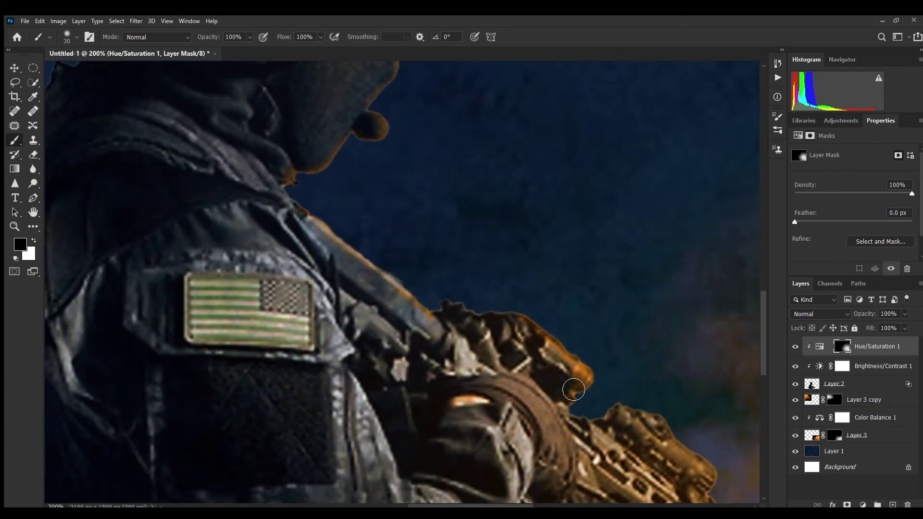
drag(464, 392, 554, 425)
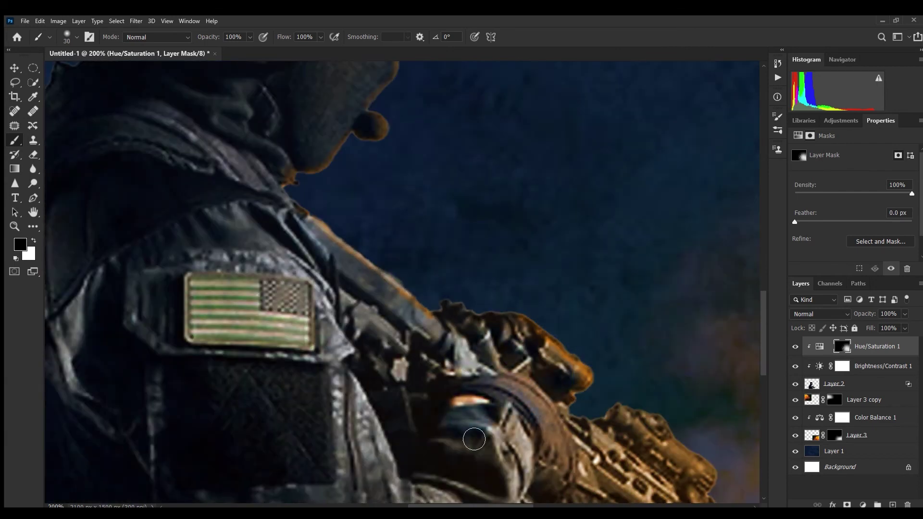
Strengthen the orange glow along the rifle's edge
scroll(438, 418, down, 1)
scroll(439, 418, down, 3)
key(ctrl+minus)
key(ctrl+minus)
key(ctrl+minus)
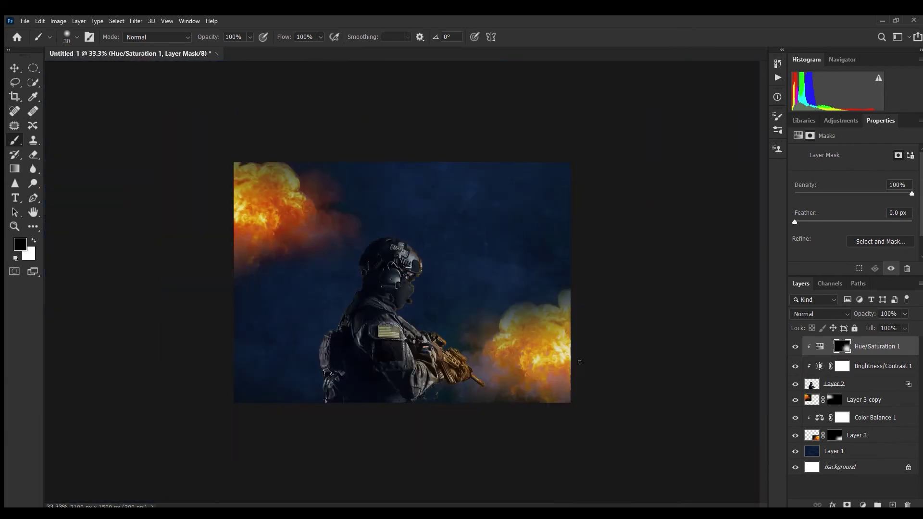
key(ctrl+plus)
key(ctrl+plus)
key(ctrl+plus)
scroll(367, 344, down, 10)
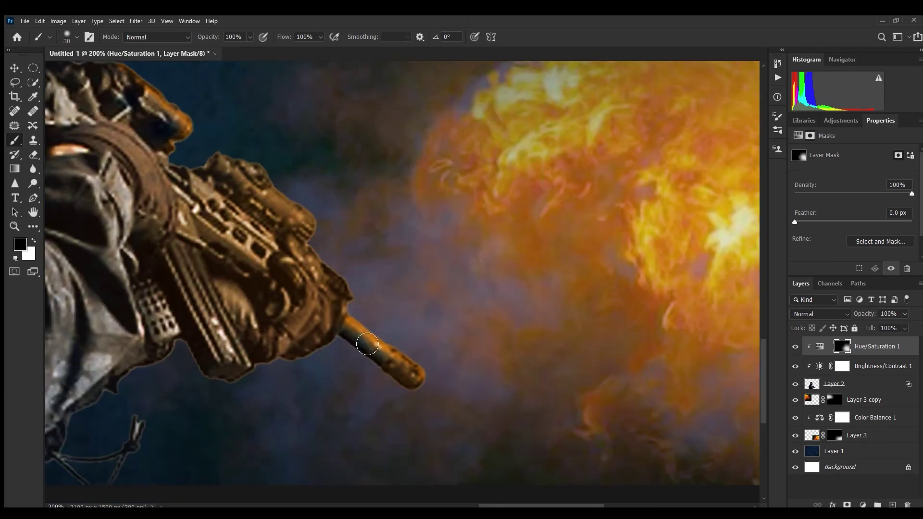
key(ctrl+plus)
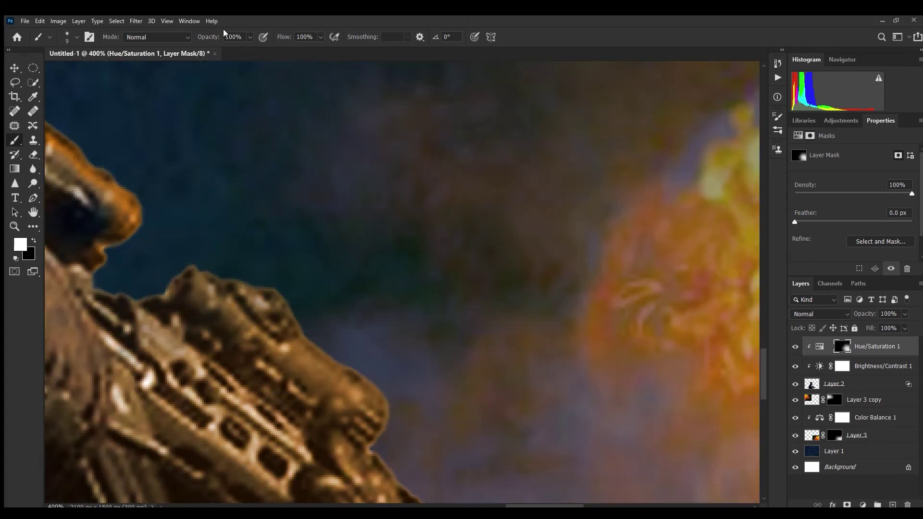
drag(288, 315, 395, 420)
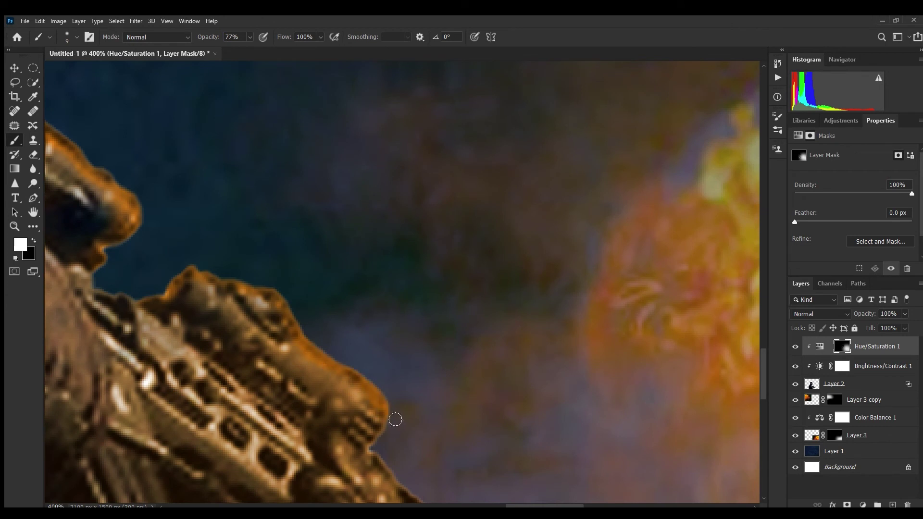
scroll(399, 260, down, 5)
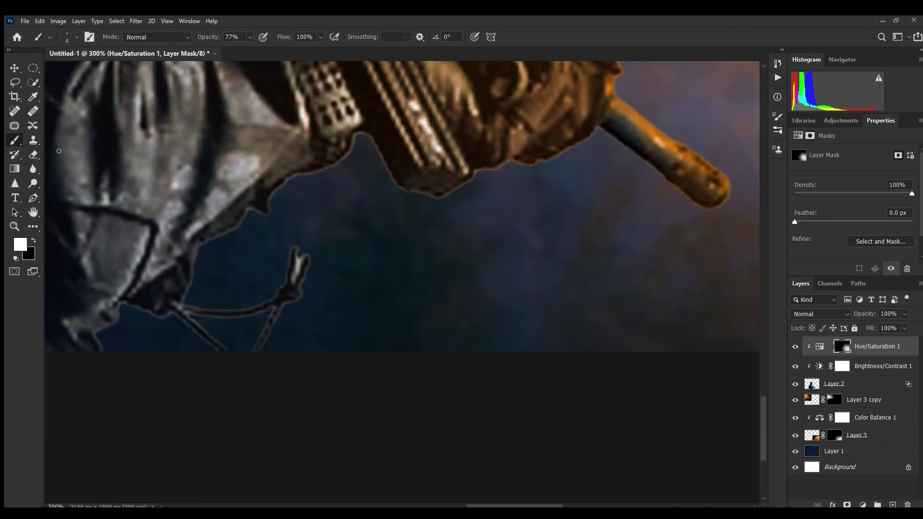
Paint a thin orange glow back down the helmet strap and neck, then view the whole image
click(32, 155)
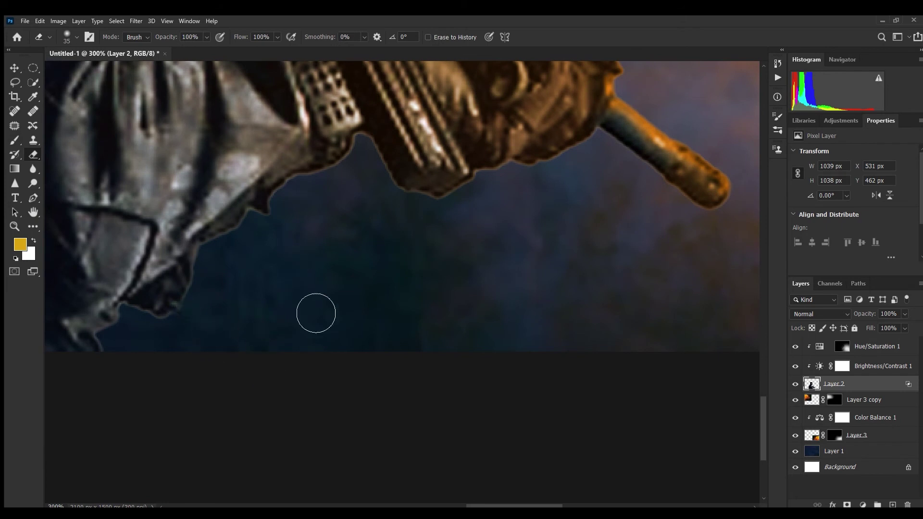
key(ctrl+minus)
key(ctrl+minus)
key(ctrl+minus)
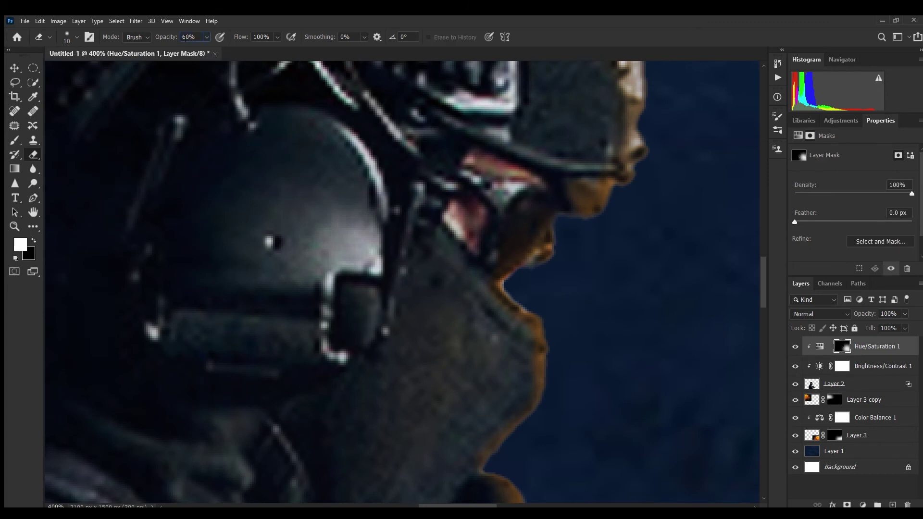
key(x)
drag(387, 226, 388, 330)
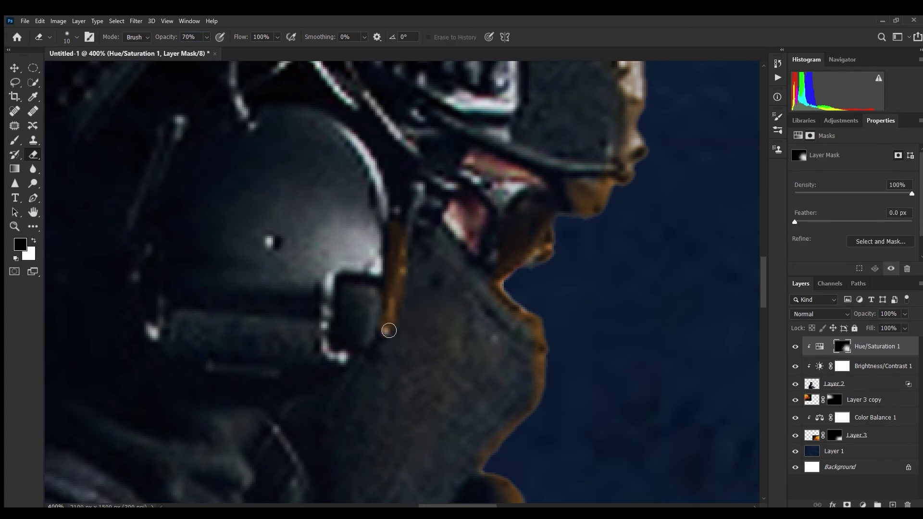
drag(372, 295, 370, 354)
scroll(74, 262, down, 1)
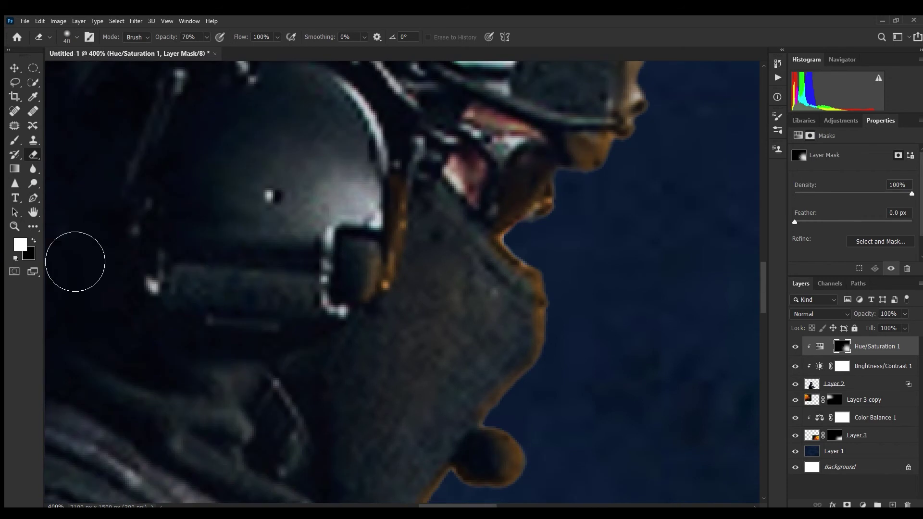
key(x)
key(bracketleft)
key(bracketleft)
key(bracketleft)
key(x)
key(bracketright)
key(bracketright)
key(bracketright)
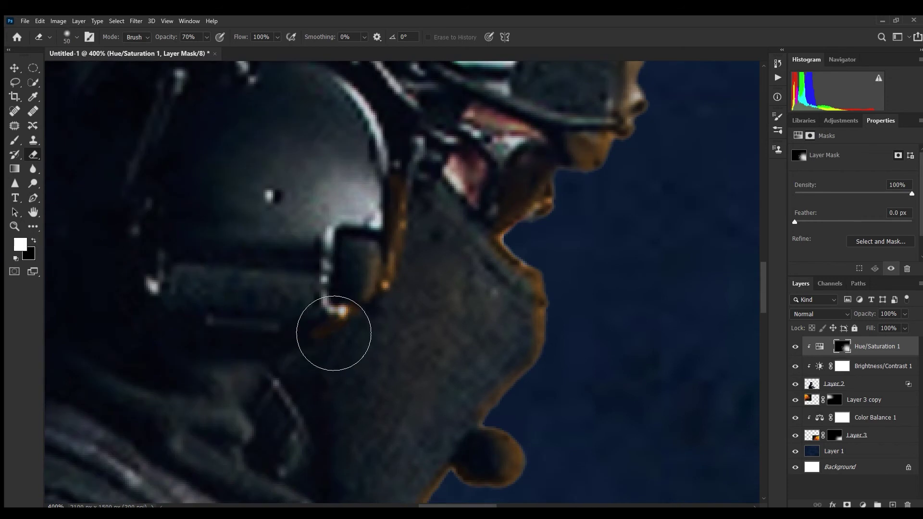
key(ctrl+minus)
key(ctrl+minus)
key(ctrl+minus)
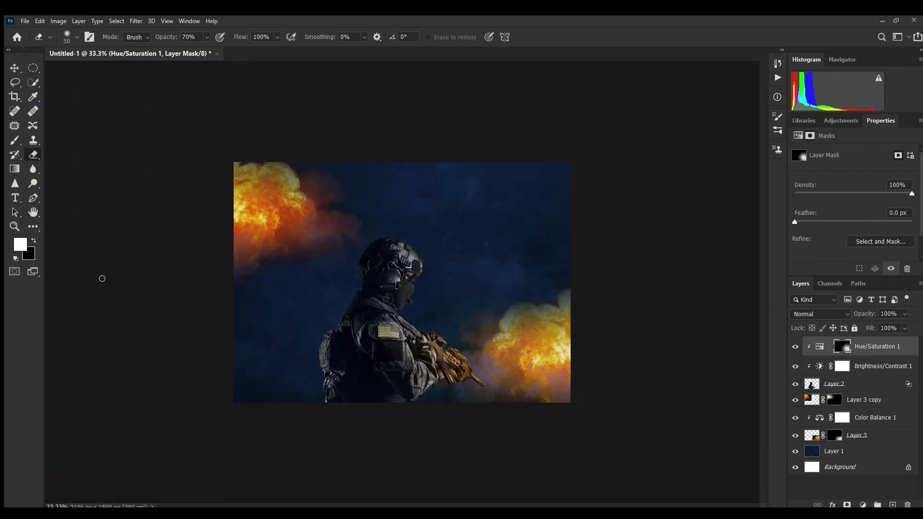
Clip a Color Balance layer to Layer 3 copy with Red +100, Magenta −85, Yellow −100
key(v)
key(alt+bracketleft)
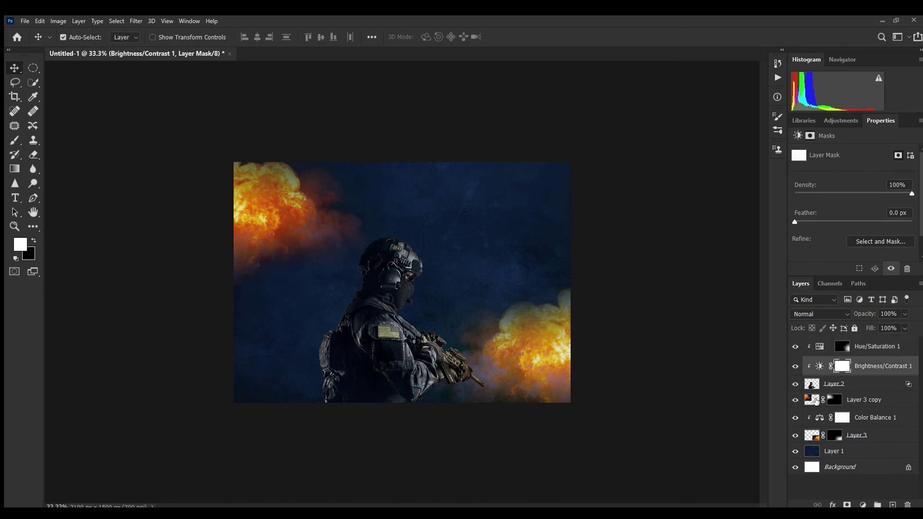
key(alt+bracketleft)
key(alt+bracketleft)
key(ctrl+backslash)
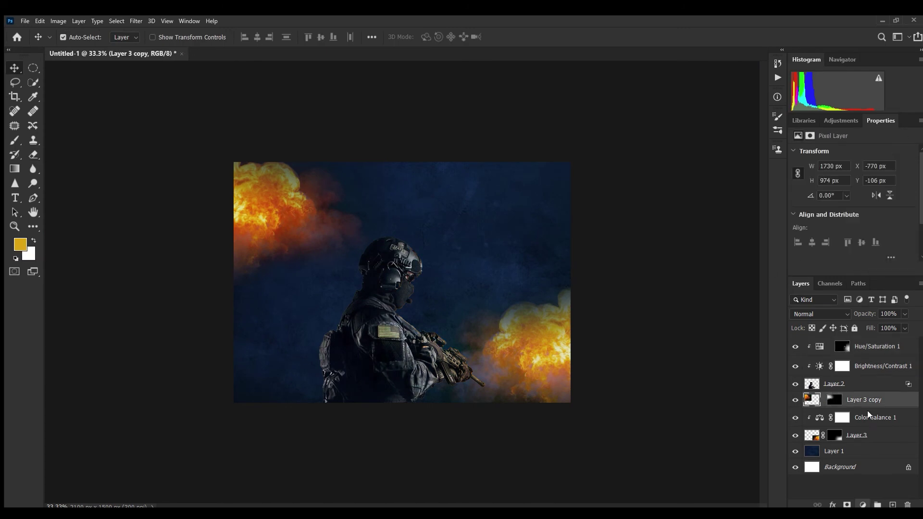
drag(840, 211, 800, 211)
key(ctrl+alt+g)
drag(794, 176, 886, 176)
drag(840, 194, 783, 197)
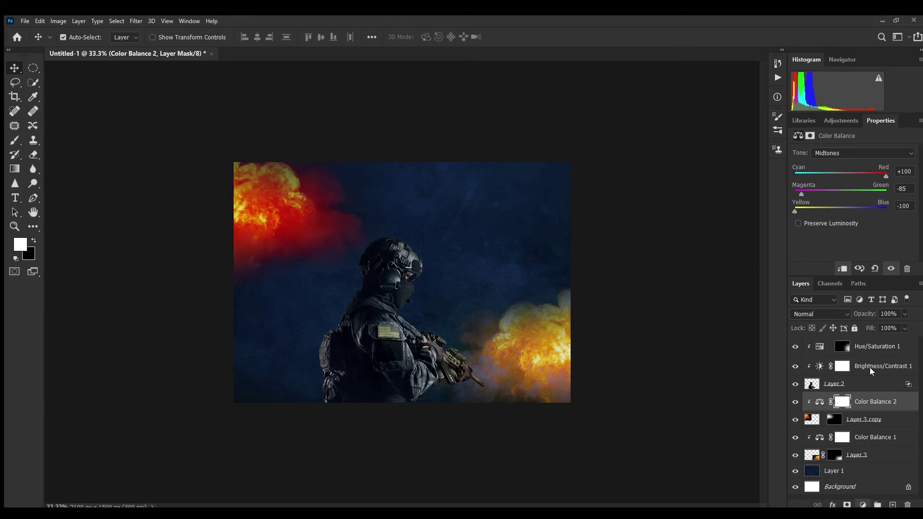
Add a colorized Hue/Saturation layer above it, clipped to the explosion
key(ctrl+u)
mouse_move(853, 193)
mouse_down()
mouse_move(794, 193)
mouse_move(892, 216)
mouse_move(879, 237)
mouse_up()
click(849, 251)
key(ctrl+alt+g)
Invert the Hue/Saturation 2 mask to hide the tint and inspect the helmet
click(840, 402)
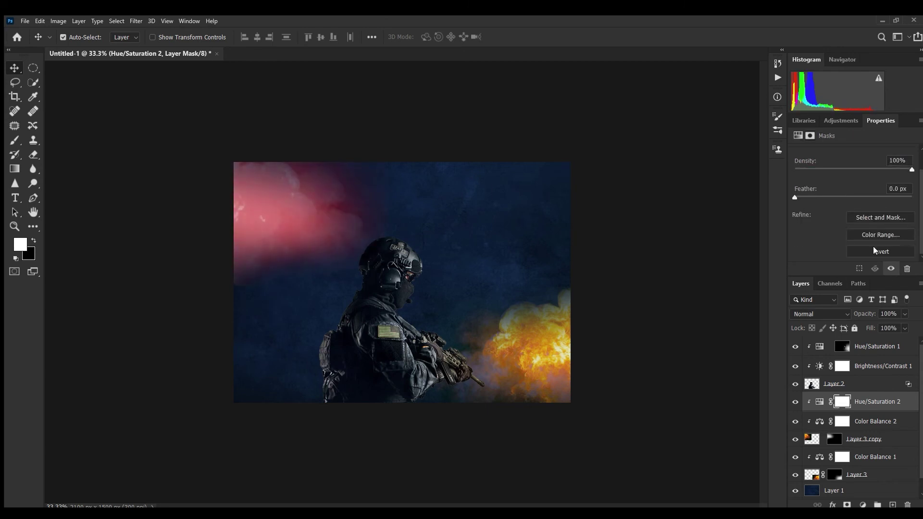
click(880, 252)
key(b)
key(ctrl+plus)
key(ctrl+plus)
key(ctrl+plus)
scroll(312, 233, up, 5)
scroll(413, 141, left, 2)
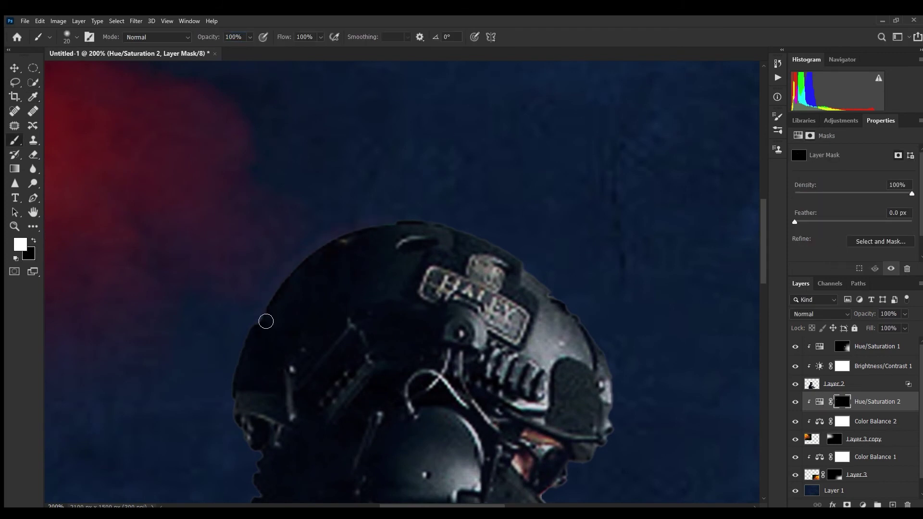
key(ctrl+minus)
key(ctrl+minus)
key(ctrl+minus)
Set Hue/Saturation 2 to a deep red (Hue 7, Saturation 100), then invert its mask back to black
click(819, 402)
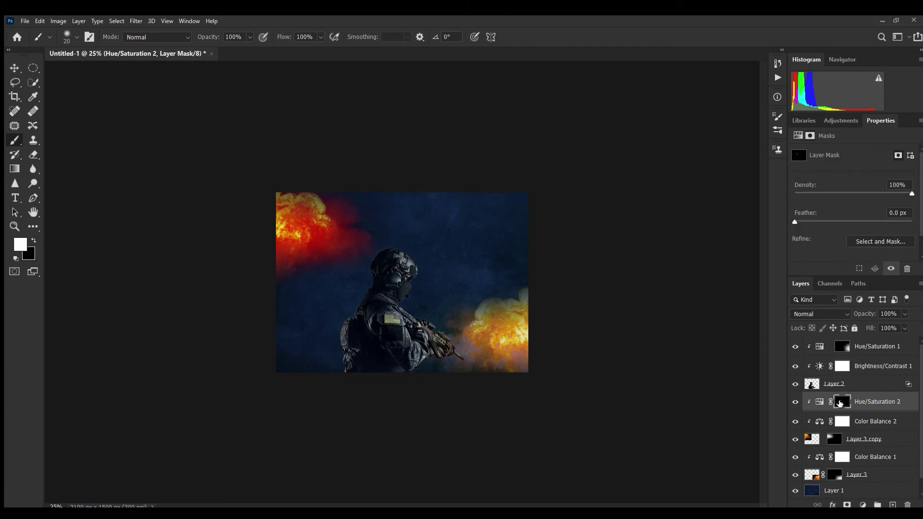
click(879, 253)
click(819, 402)
drag(860, 237, 840, 237)
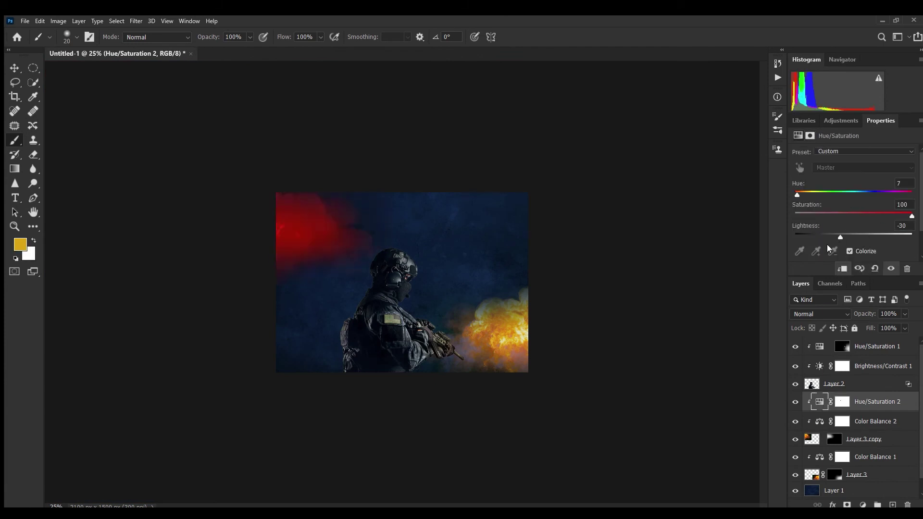
click(842, 402)
click(868, 250)
scroll(440, 282, up, 8)
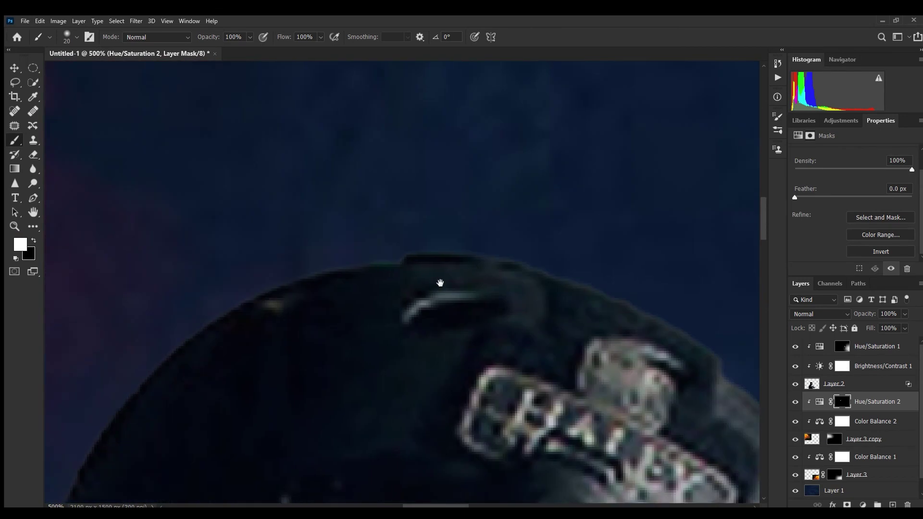
scroll(440, 282, down, 2)
scroll(348, 218, down, 2)
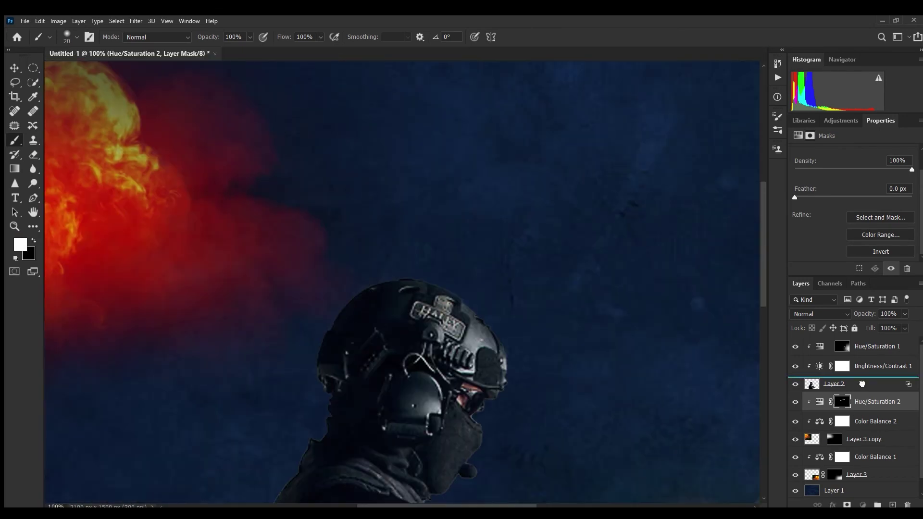
Move Hue/Saturation 2 above Layer 2 and paint a red rim along the helmet top at 77% opacity
drag(875, 402, 862, 383)
drag(433, 319, 366, 303)
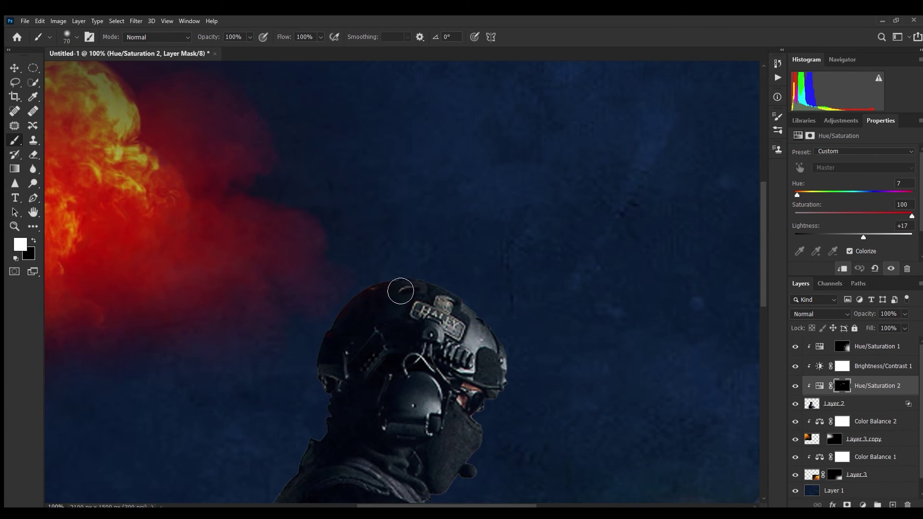
text(77)
scroll(381, 255, up, 2)
scroll(456, 284, up, 1)
mouse_move(457, 284)
mouse_down()
mouse_move(309, 309)
mouse_move(212, 376)
mouse_move(307, 393)
mouse_move(470, 291)
mouse_up()
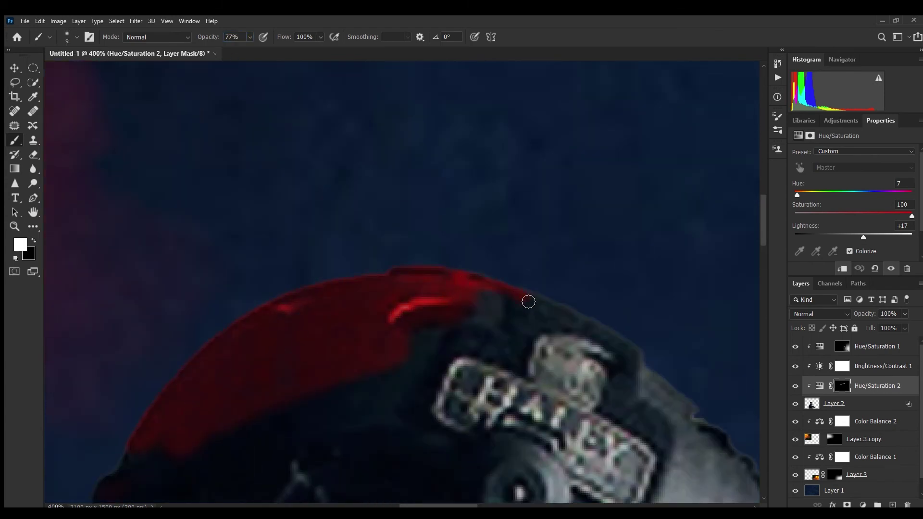
scroll(196, 401, down, 3)
key(ctrl+z)
Paint red glow along the helmet's back and lower edges on the Hue/Saturation 2 mask
key(x)
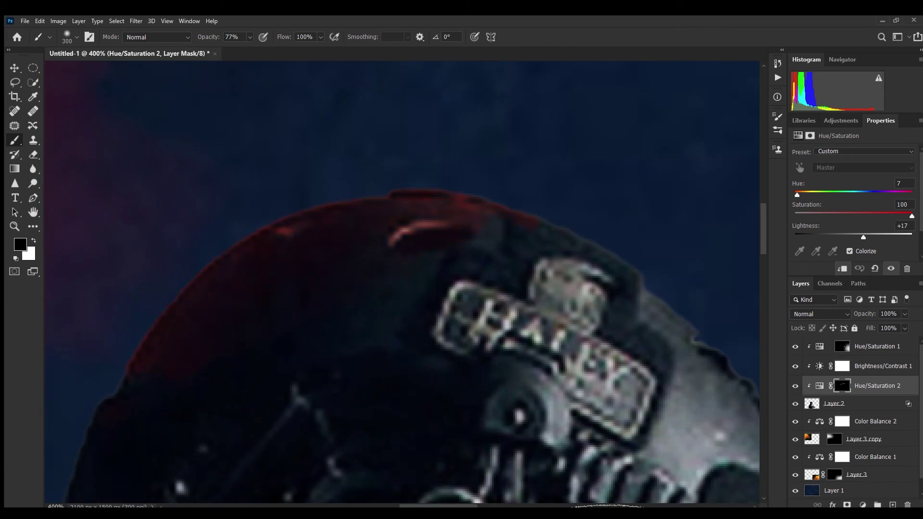
key(x)
drag(193, 411, 451, 274)
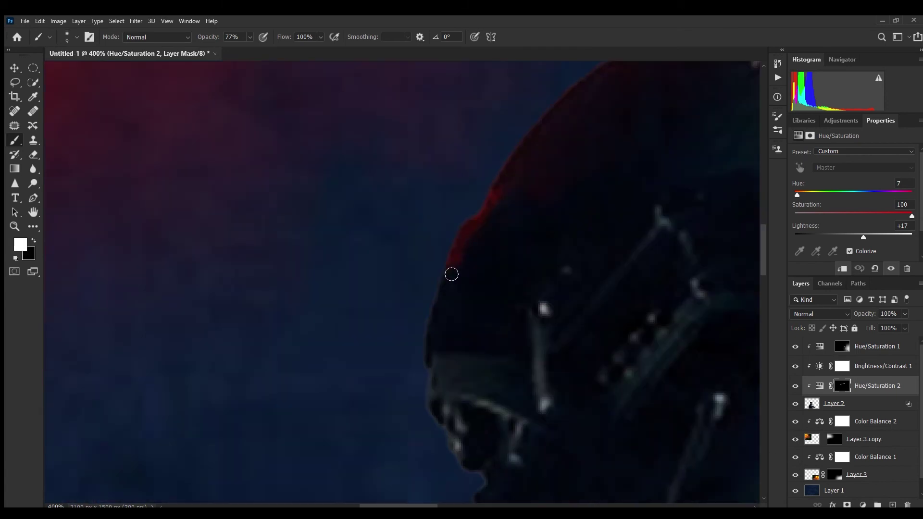
drag(440, 399, 469, 247)
key(bracketleft)
key(bracketleft)
key(bracketleft)
drag(431, 364, 476, 404)
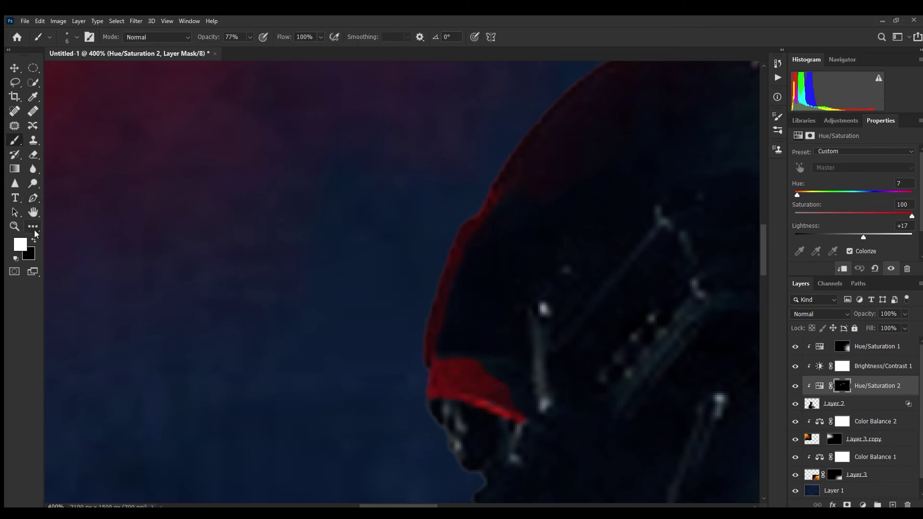
key(x)
key(bracketright)
key(bracketright)
key(bracketright)
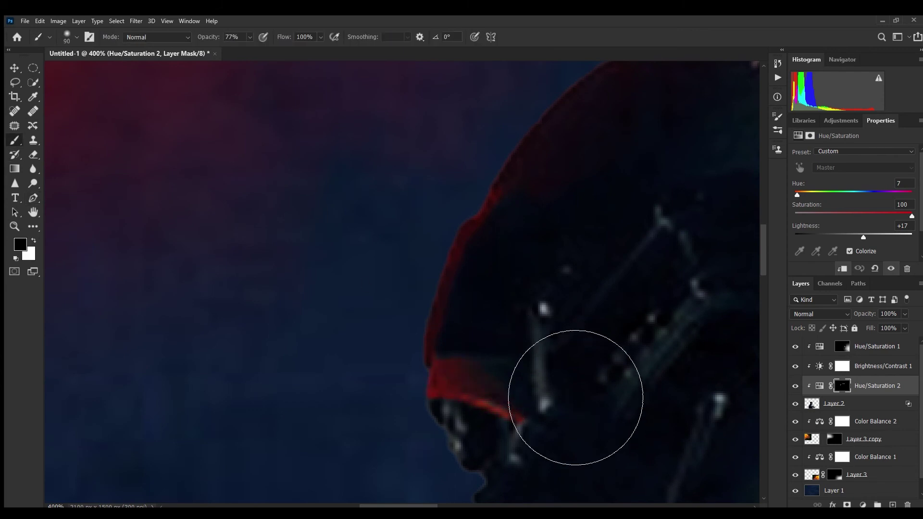
scroll(648, 442, down, 5)
scroll(593, 381, up, 5)
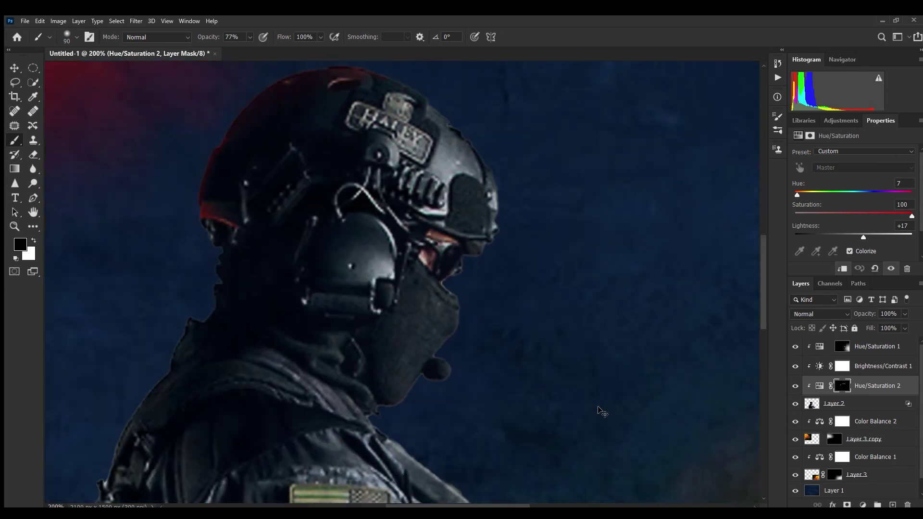
key(ctrl+minus)
Move Hue/Saturation 2 to the top, unclip it, and paint out the stray red halo on its mask
drag(881, 388, 846, 342)
alt+click(841, 356)
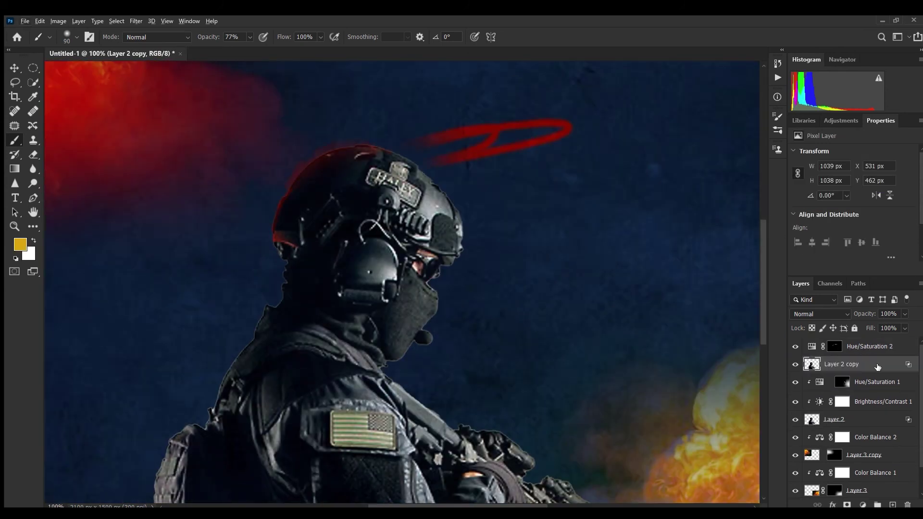
click(854, 353)
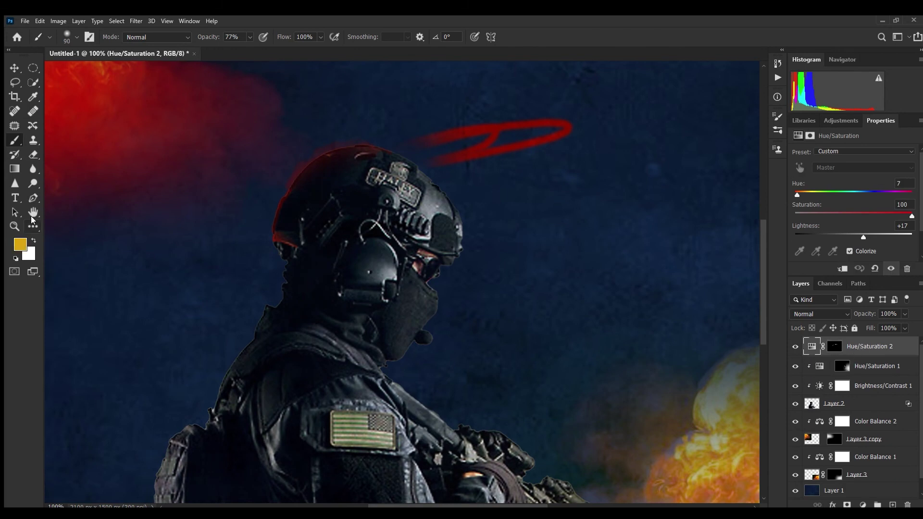
key(0)
drag(461, 158, 511, 141)
Paint the red rim along the helmet's left edge and upper-left area
scroll(512, 141, up, 3)
scroll(267, 402, up, 2)
scroll(406, 345, left, 4)
scroll(673, 238, up, 2)
key(x)
key(bracketleft)
key(bracketleft)
key(bracketleft)
mouse_move(564, 273)
mouse_down()
mouse_move(428, 330)
mouse_move(387, 376)
mouse_up()
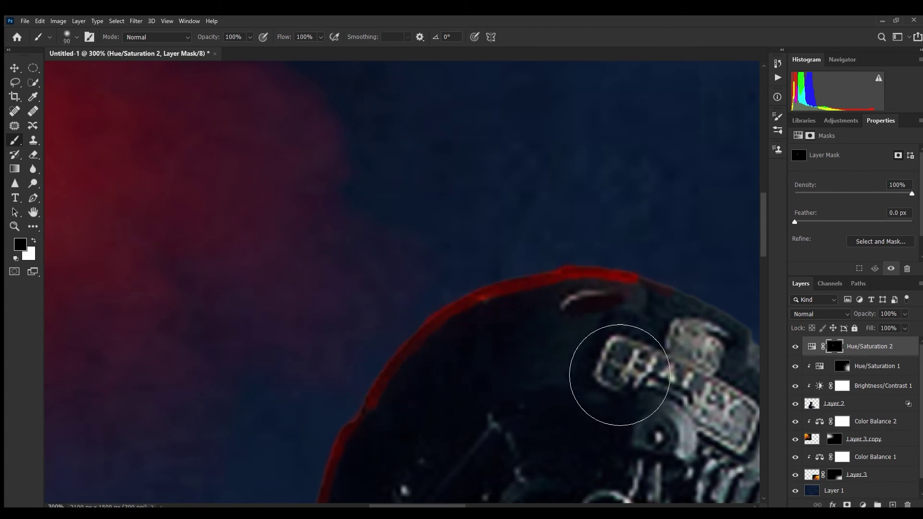
drag(581, 406, 292, 166)
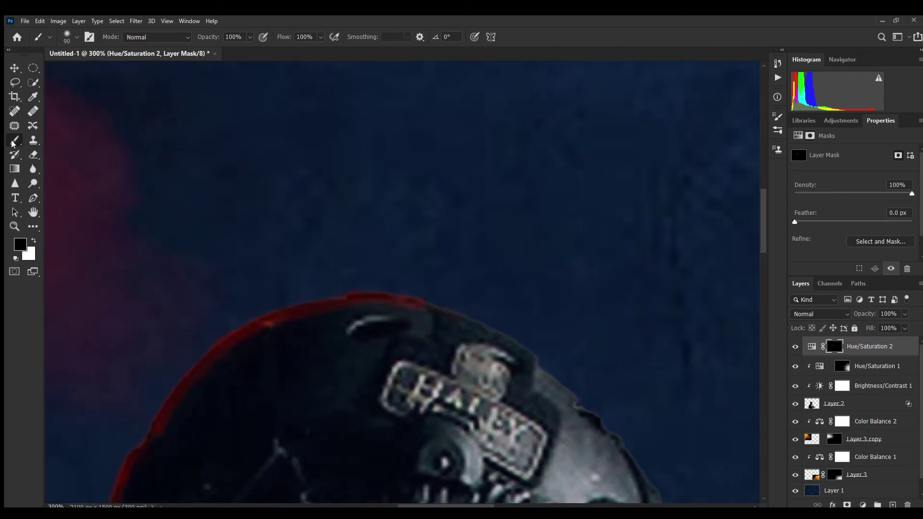
mouse_move(226, 336)
mouse_down()
mouse_move(258, 365)
mouse_move(282, 354)
mouse_move(321, 361)
mouse_up()
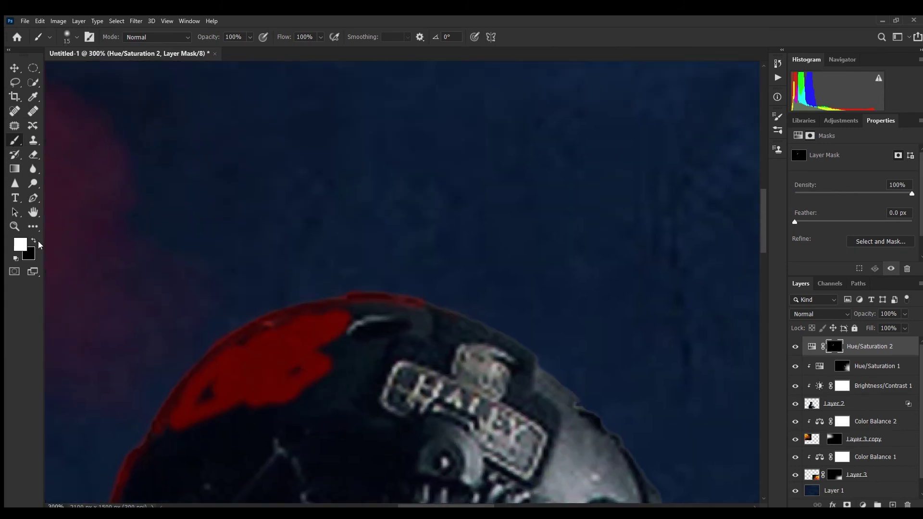
key(bracketright)
key(bracketright)
key(bracketright)
key(ctrl+minus)
key(ctrl+minus)
key(ctrl+minus)
key(ctrl+minus)
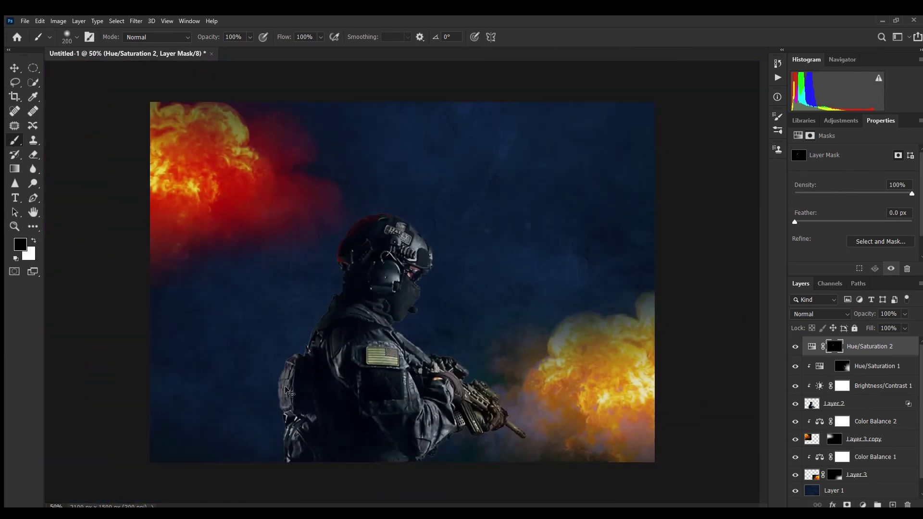
Show Hue/Saturation 2 again and open Hue/Saturation 1's mask in Select and Mask
click(842, 366)
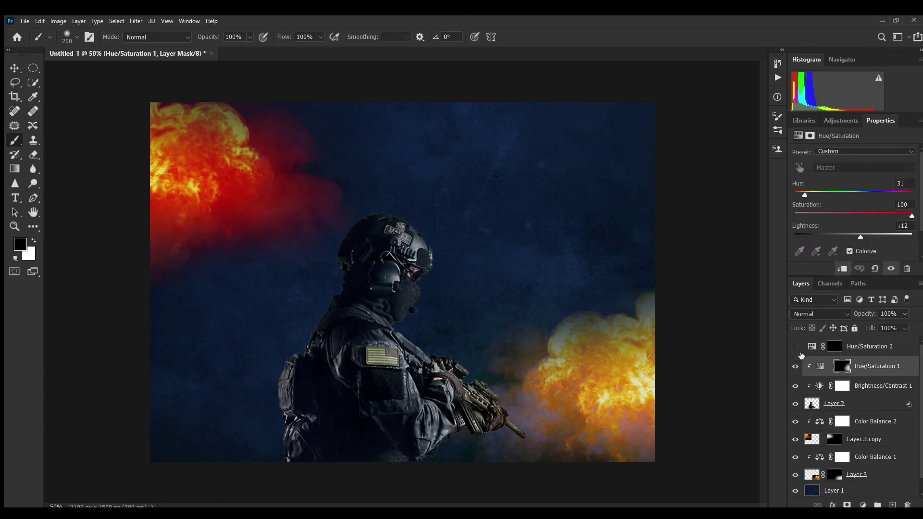
click(795, 346)
drag(818, 370, 795, 371)
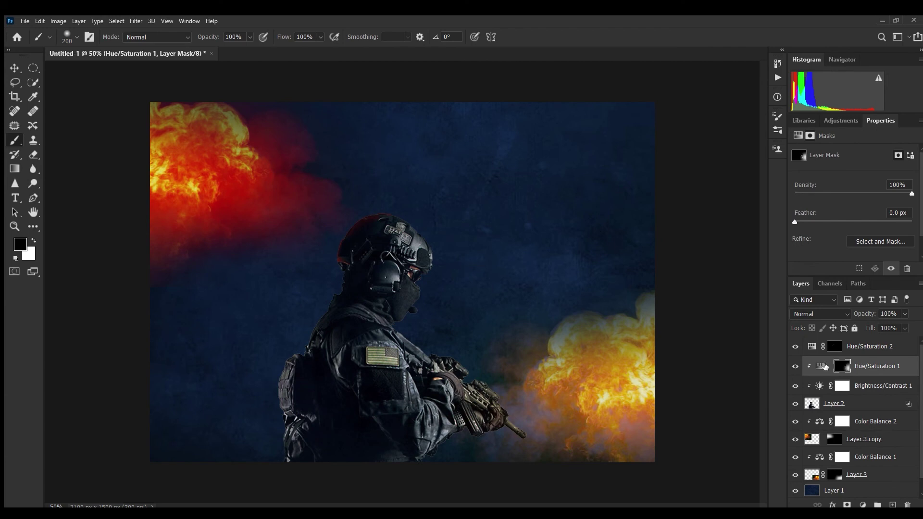
key(ctrl+alt+r)
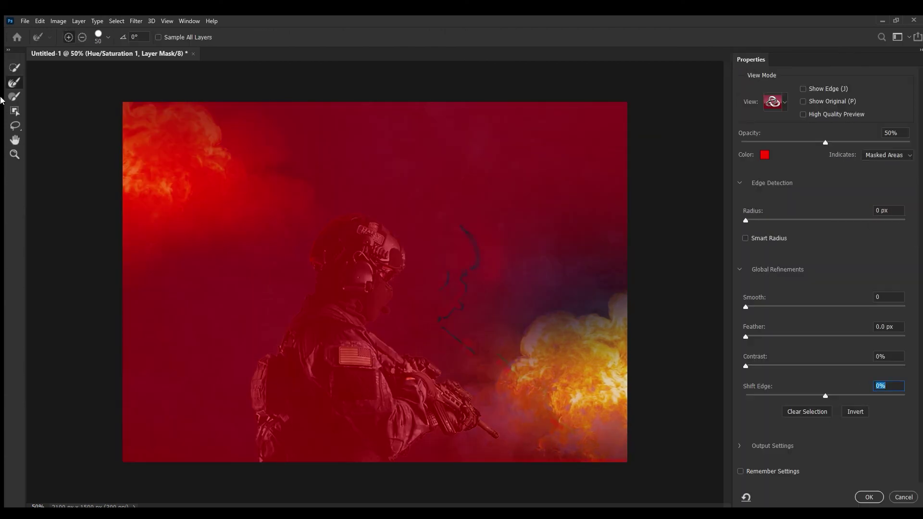
Cancel Select and Mask and set up a fine white brush on the Hue/Saturation 2 mask
click(903, 496)
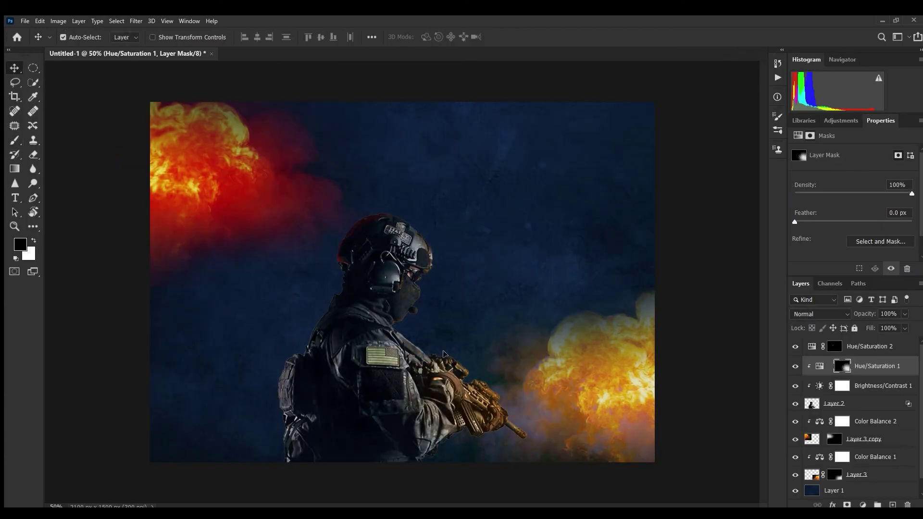
click(834, 346)
key(ctrl+plus)
key(ctrl+plus)
key(b)
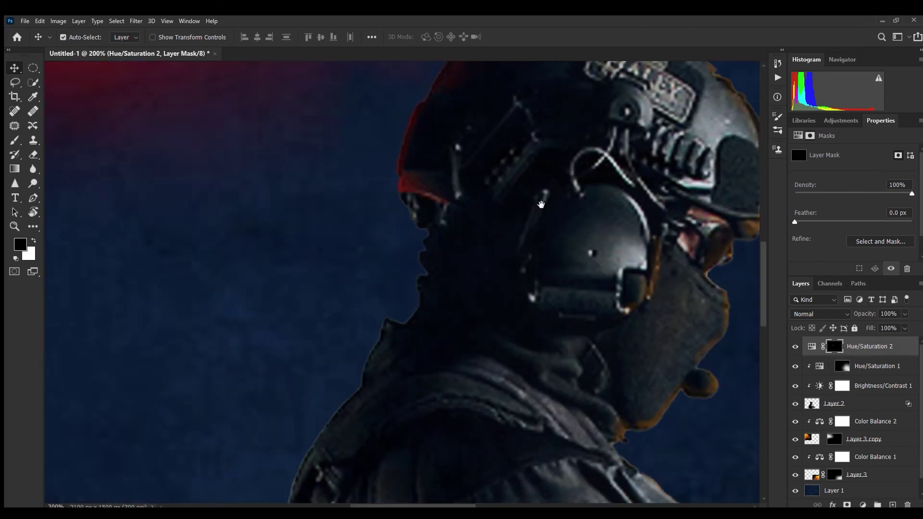
key(x)
key(bracketleft)
key(bracketleft)
key(bracketleft)
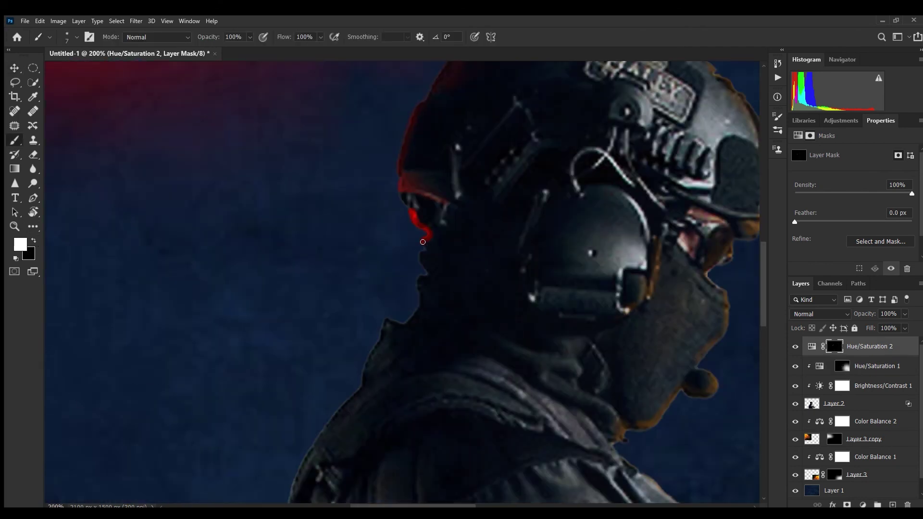
Paint red rim light down the back of the soldier's neck and along his back edge
mouse_move(393, 336)
mouse_down()
mouse_move(369, 395)
mouse_move(301, 490)
mouse_move(607, 214)
mouse_up()
key(bracketleft)
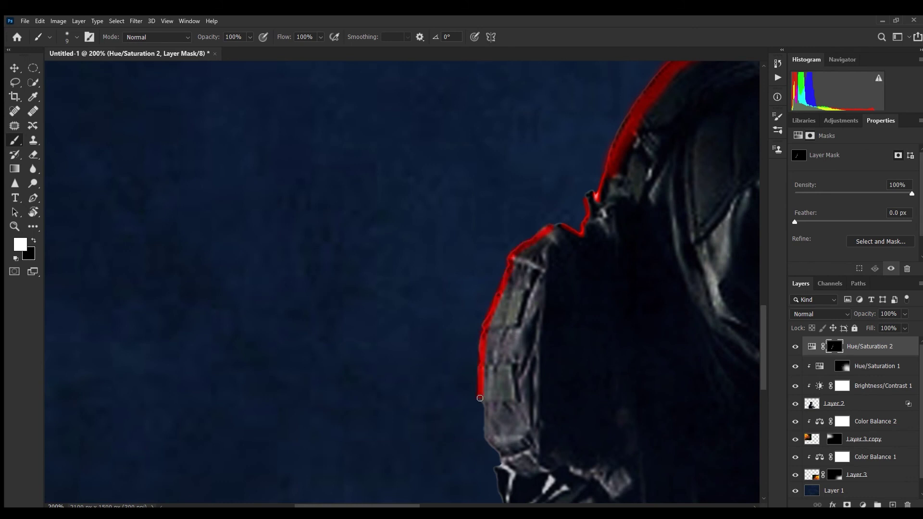
mouse_move(560, 249)
mouse_down()
mouse_move(495, 360)
mouse_move(500, 433)
mouse_move(577, 346)
mouse_up()
key(bracketleft)
key(ctrl+minus)
key(ctrl+minus)
key(ctrl+minus)
key(ctrl+plus)
key(ctrl+plus)
key(x)
key(bracketright)
key(bracketright)
key(bracketright)
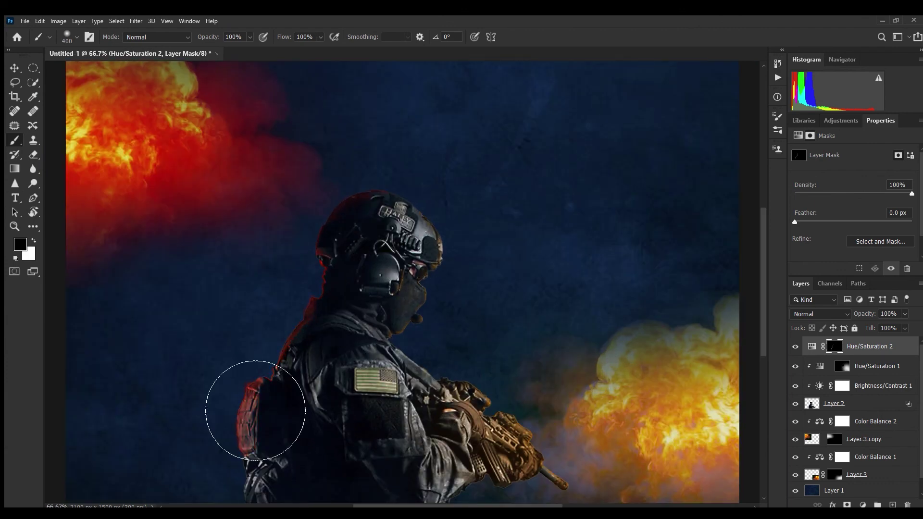
key(ctrl+minus)
key(ctrl+minus)
key(ctrl+minus)
Move Hue/Saturation 2 down to just above Layer 2 and clip it to the soldier
key(ctrl+plus)
key(ctrl+plus)
key(ctrl+plus)
scroll(634, 390, down, 5)
scroll(635, 390, down, 5)
key(x)
key(bracketleft)
key(bracketleft)
key(bracketleft)
key(bracketleft)
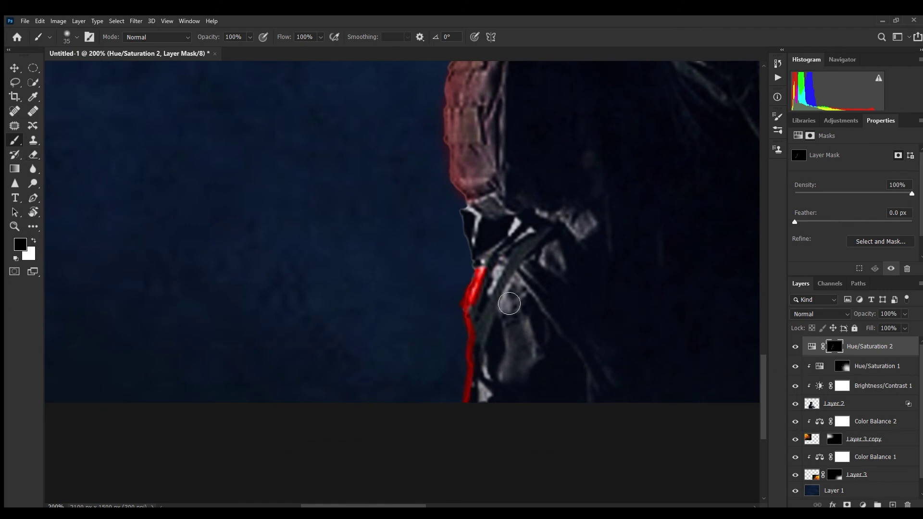
key(v)
key(ctrl+bracketleft)
key(ctrl+bracketleft)
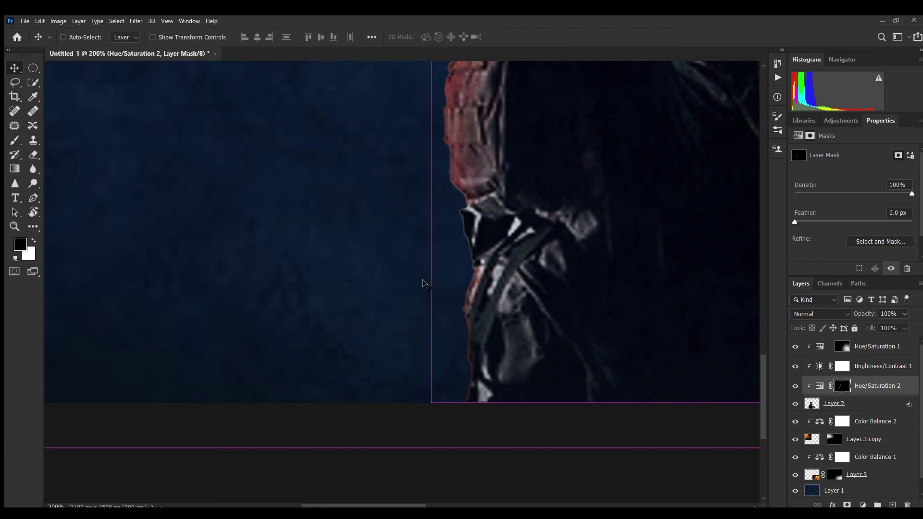
Zoom in on the shoulder and flag patch and ready a black-and-white mask brush
click(426, 283)
key(ctrl+minus)
key(ctrl+minus)
key(ctrl+minus)
key(ctrl+minus)
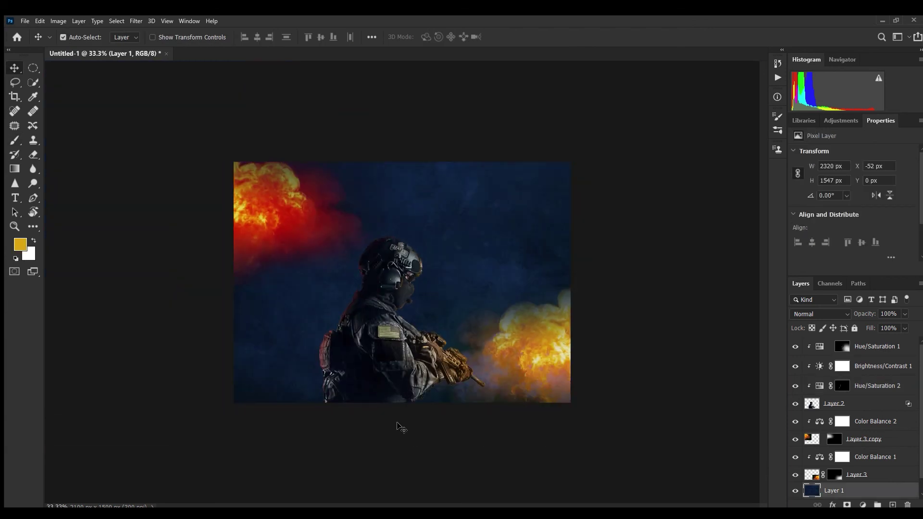
drag(278, 212, 526, 463)
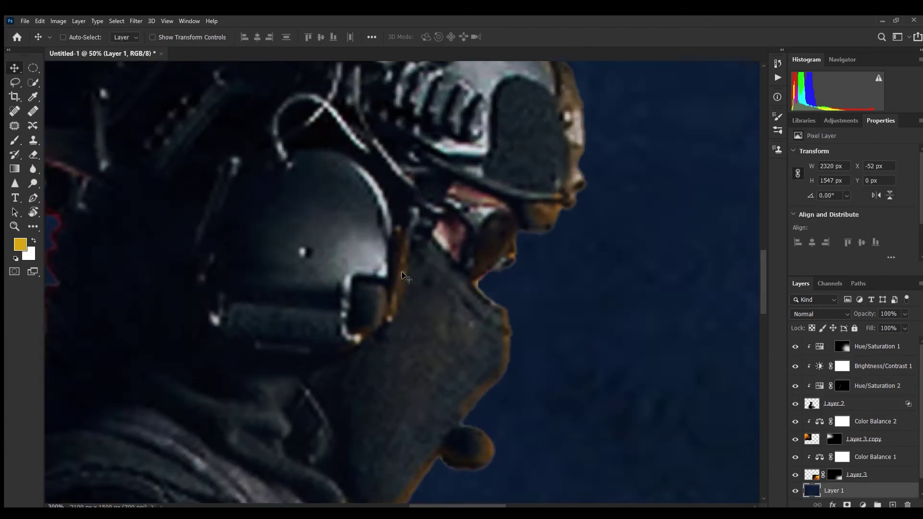
key(ctrl+minus)
key(ctrl+minus)
key(b)
key(d)
Paint a glow on the shoulder through the Hue/Saturation 1 mask and colorize it at hue 35
click(841, 346)
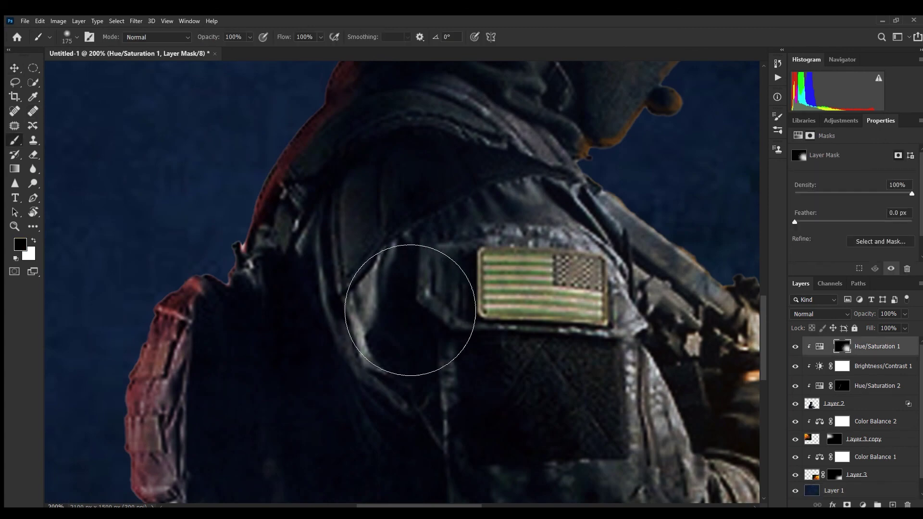
key(x)
drag(344, 226, 372, 310)
click(819, 346)
drag(805, 191, 795, 192)
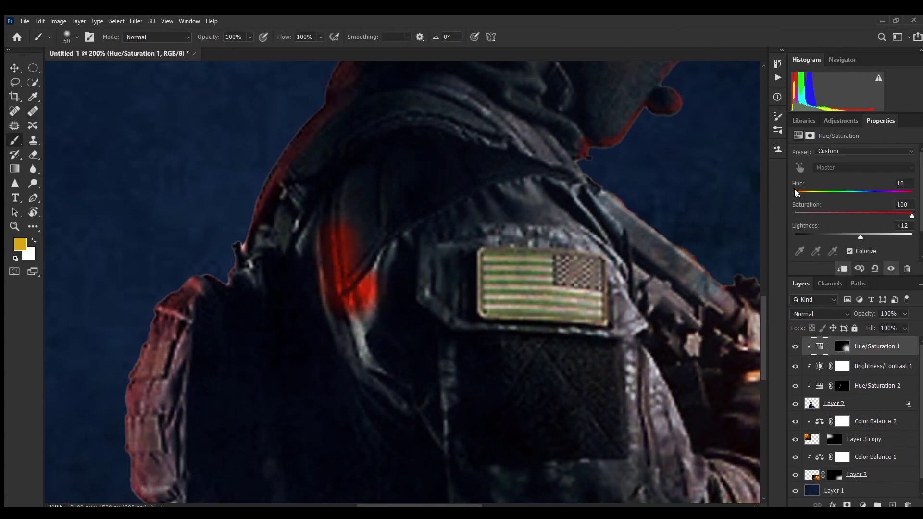
click(842, 346)
drag(346, 240, 360, 359)
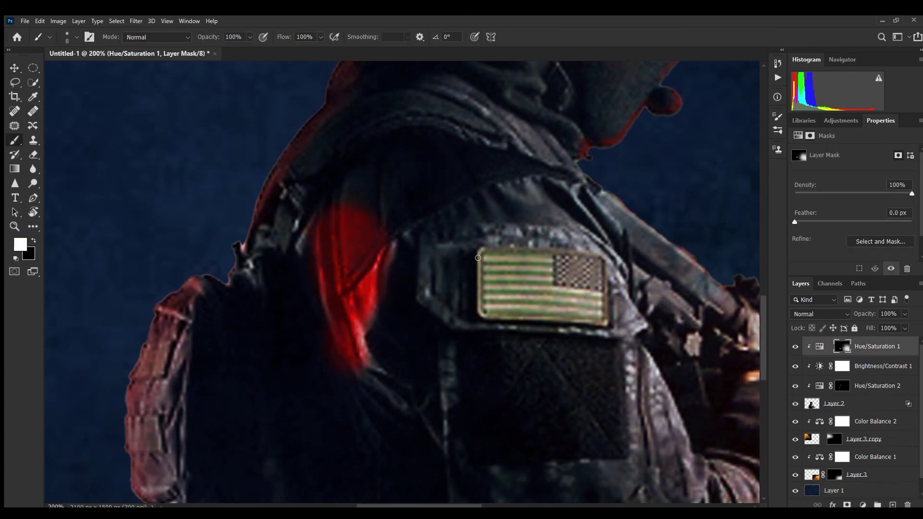
Paint out the trial shoulder glow in black and add orange glow along the helmet edge
key(x)
drag(490, 391, 545, 401)
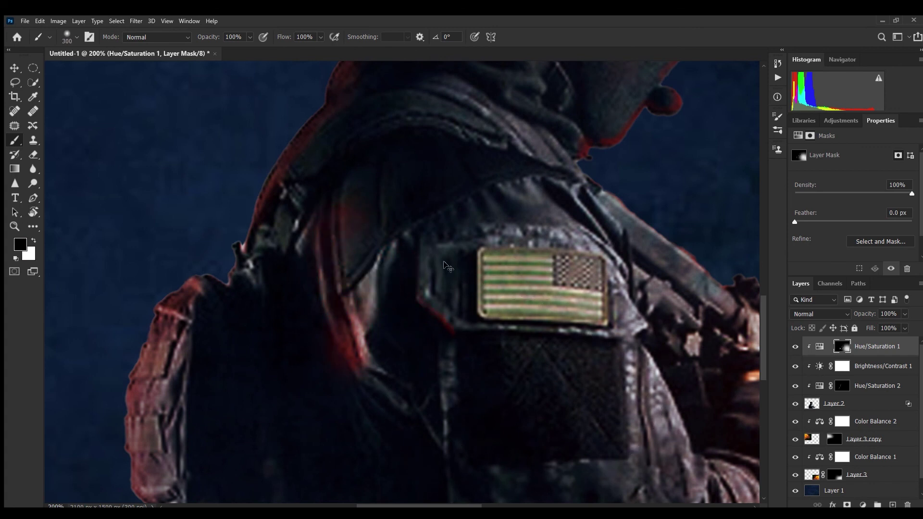
key(bracketleft)
key(bracketleft)
key(bracketleft)
drag(513, 430, 380, 238)
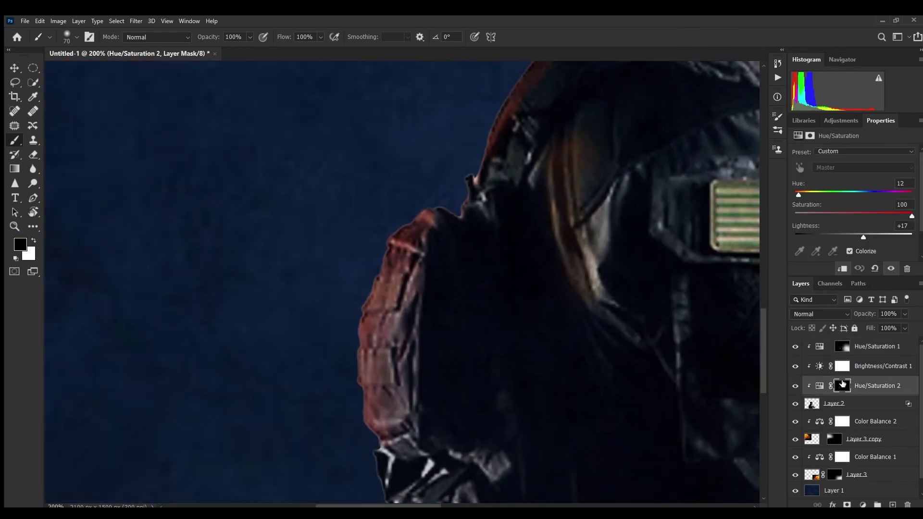
key(x)
drag(553, 148, 591, 284)
key(x)
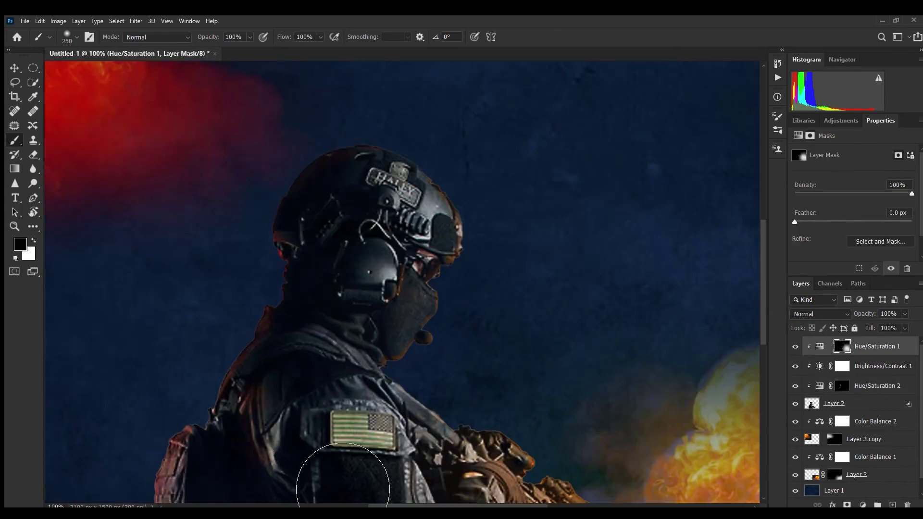
Remove the remaining shoulder glow, then switch to a large white brush over the soldier
key(x)
drag(260, 432, 316, 462)
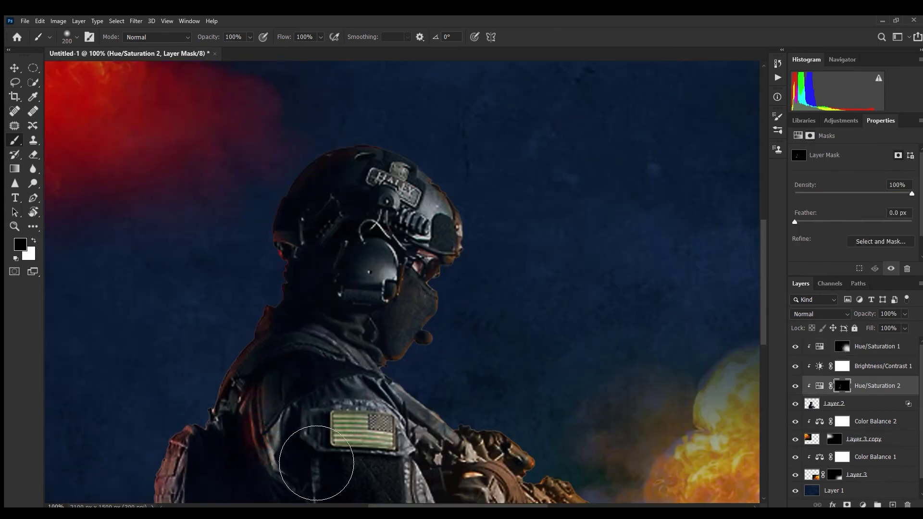
key(ctrl+minus)
key(ctrl+minus)
key(ctrl+minus)
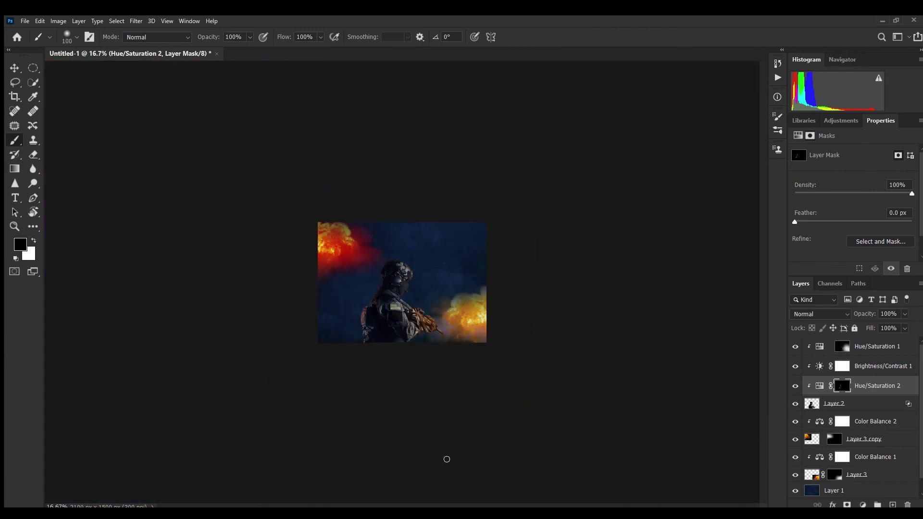
key(bracketright)
key(bracketright)
key(bracketright)
key(x)
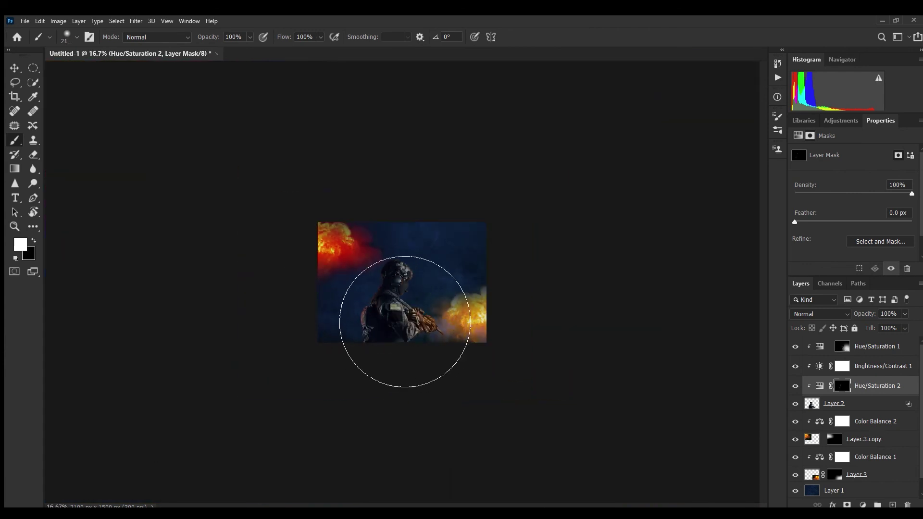
click(357, 311)
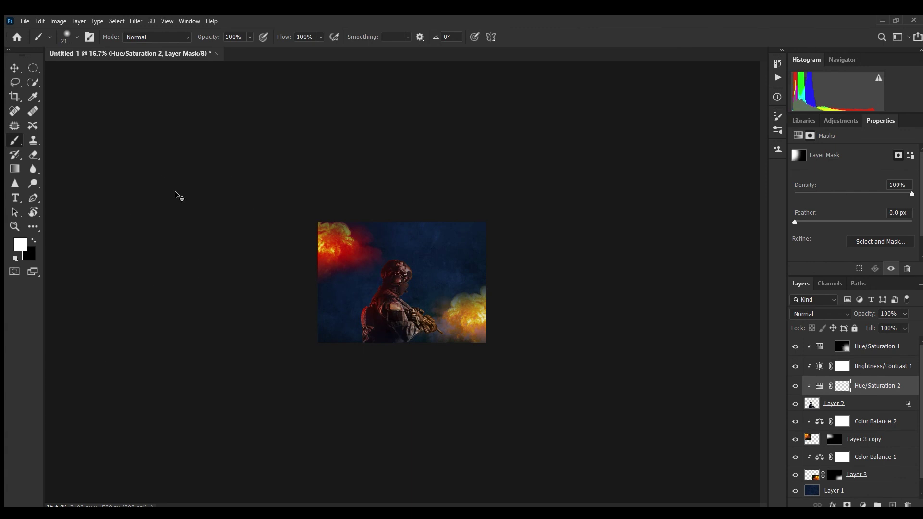
Paint a softer tint onto the soldier at 75% brush opacity and 56% flow
key(7)
key(5)
drag(408, 387, 391, 340)
key(shift+5)
key(shift+6)
key(bracketright)
key(ctrl+plus)
key(ctrl+plus)
key(ctrl+plus)
Spread a soft orange glow across the soldier on the Hue/Saturation 1 mask
click(876, 346)
key(ctrl+plus)
key(ctrl+plus)
key(ctrl+minus)
On the Hue/Saturation 2 mask, lower brush opacity to 38% and flow to 28% for a faint red wash
key(ctrl+minus)
key(ctrl+minus)
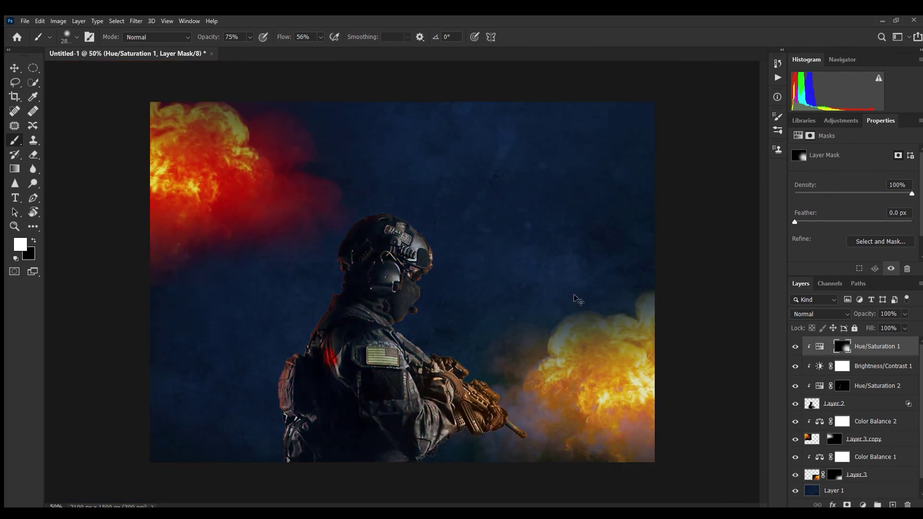
drag(443, 361, 724, 267)
click(841, 385)
key(5)
key(7)
key(shift+2)
key(shift+8)
key(3)
key(8)
key(ctrl+minus)
key(ctrl+minus)
key(ctrl+minus)
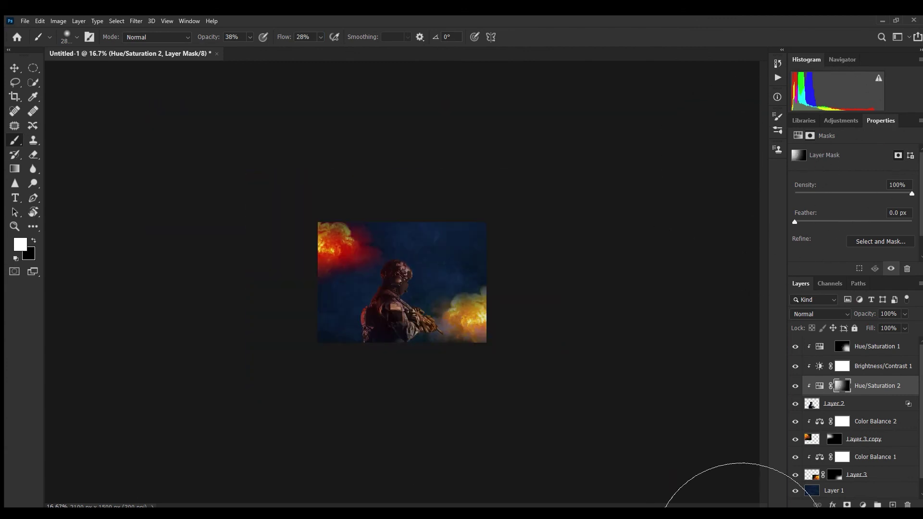